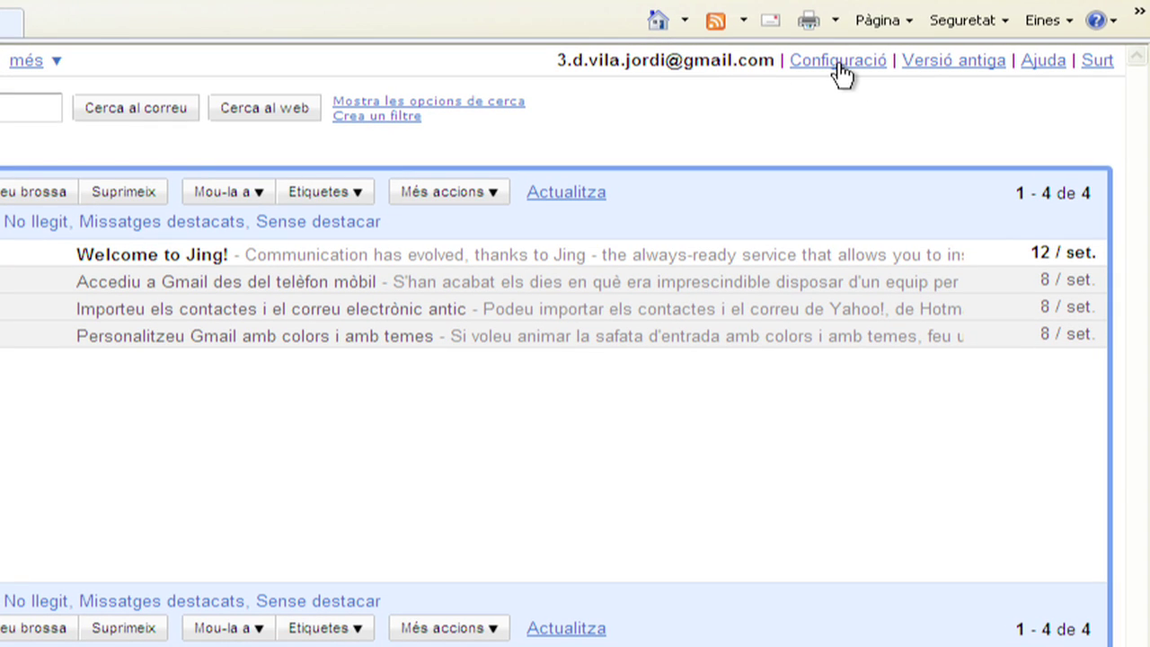
Open Gmail's settings and keep Català as the display language.
click(839, 63)
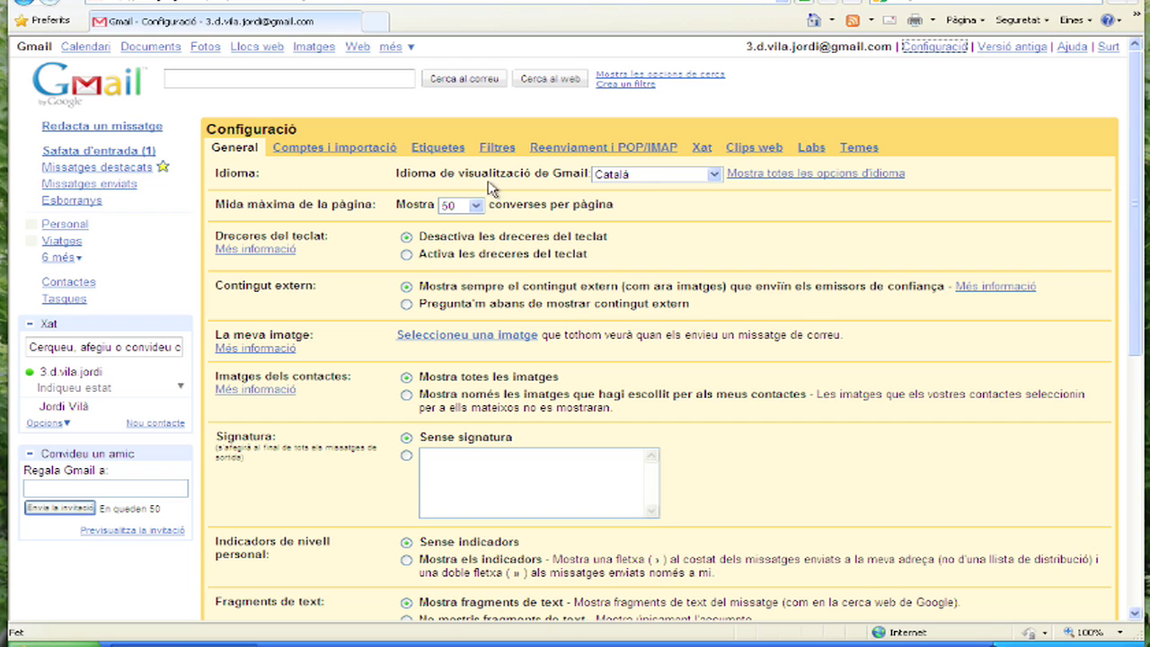
click(661, 176)
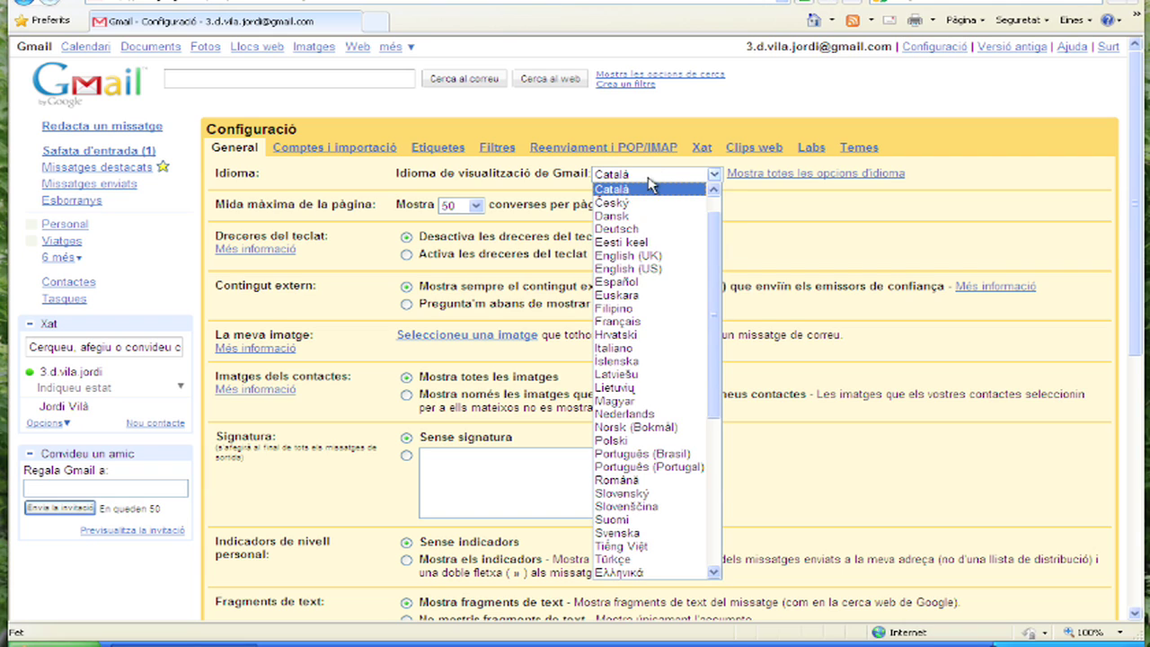
click(637, 191)
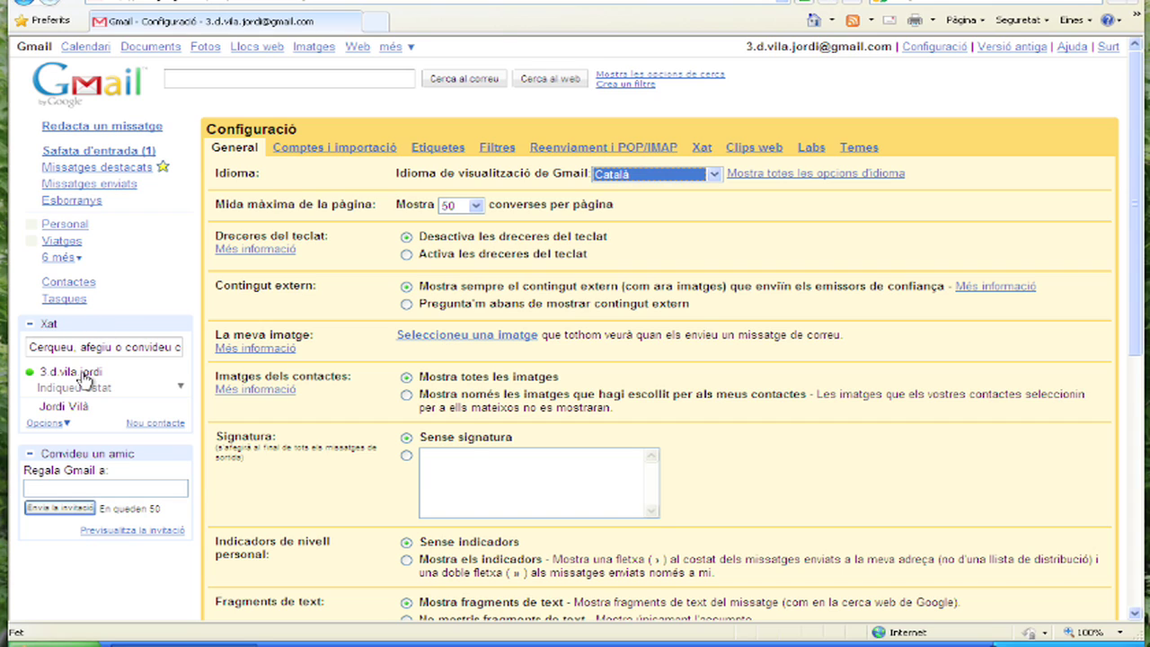
mouse_move(88, 381)
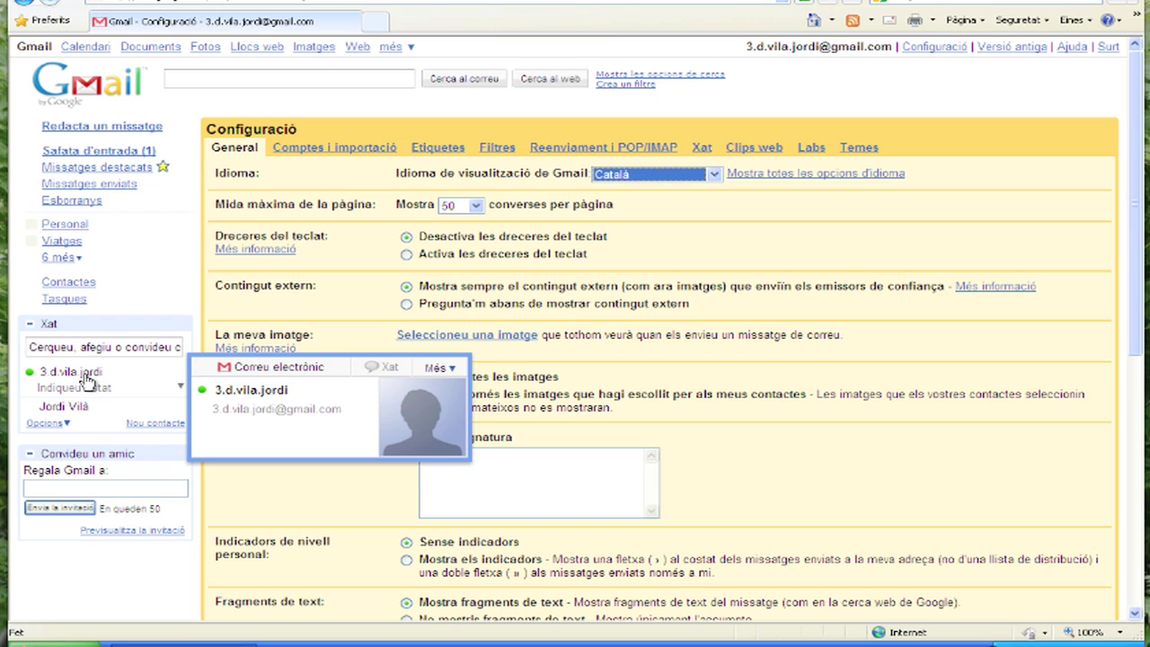
Choose the portrait photo file from the computer for the profile picture.
click(501, 346)
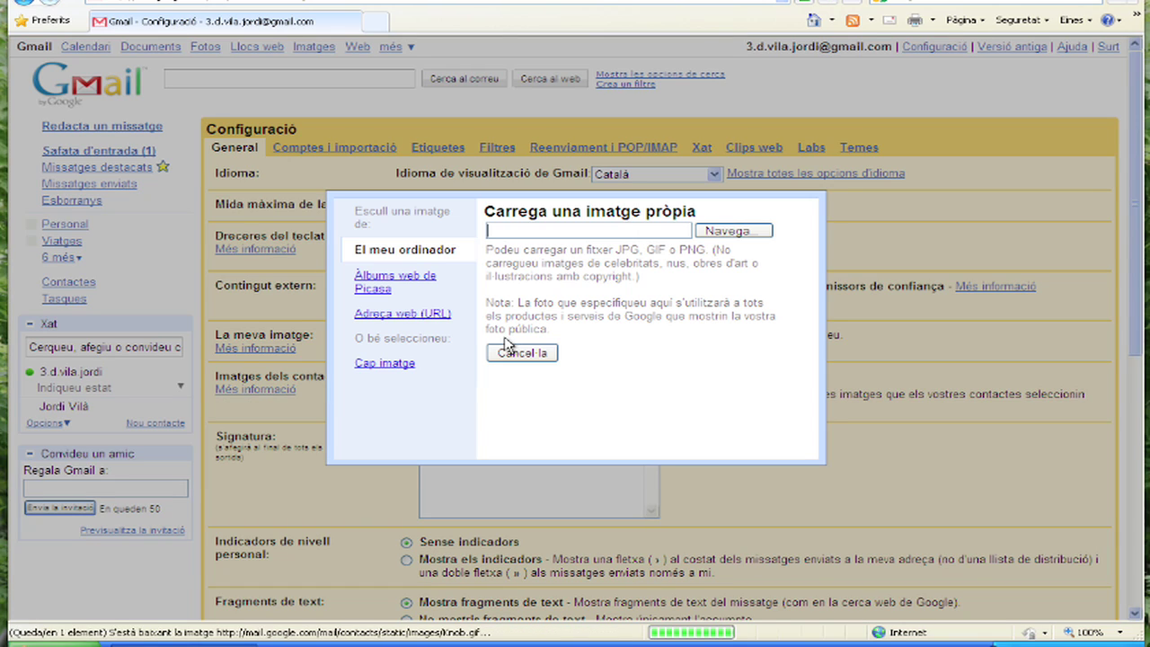
click(733, 232)
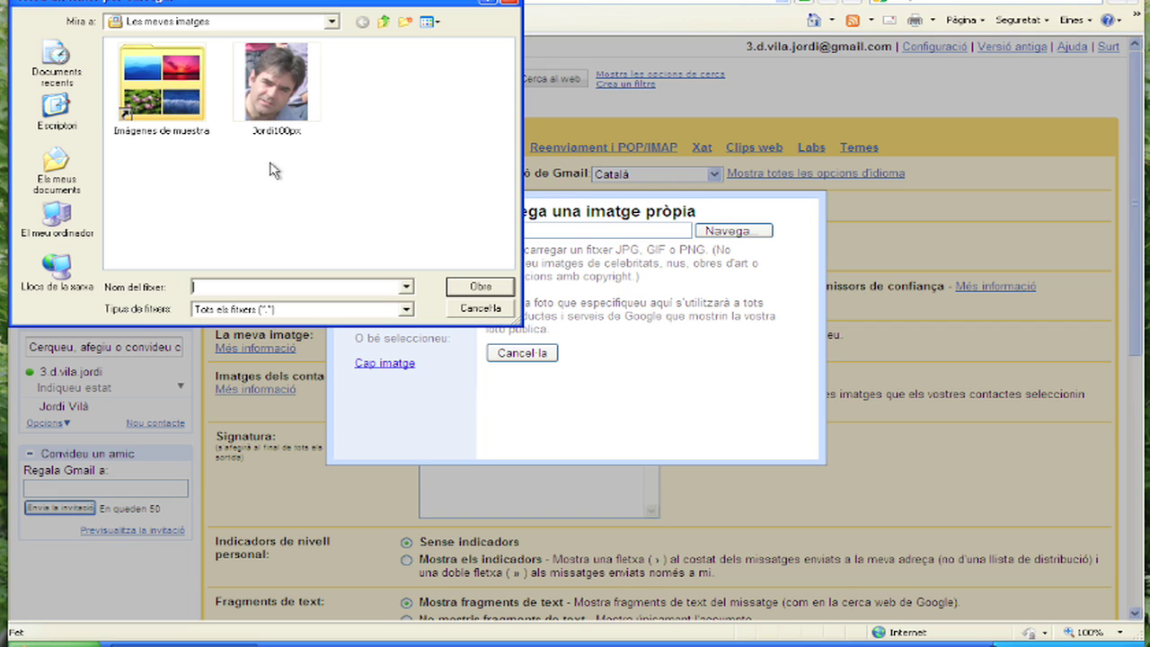
click(275, 99)
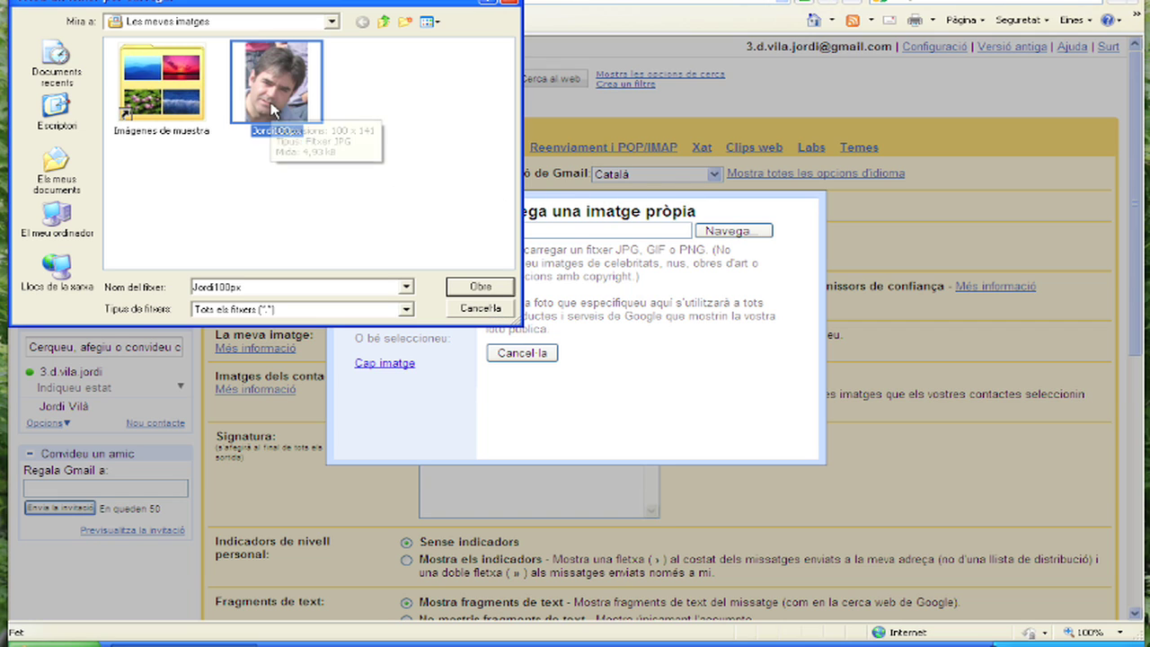
click(490, 290)
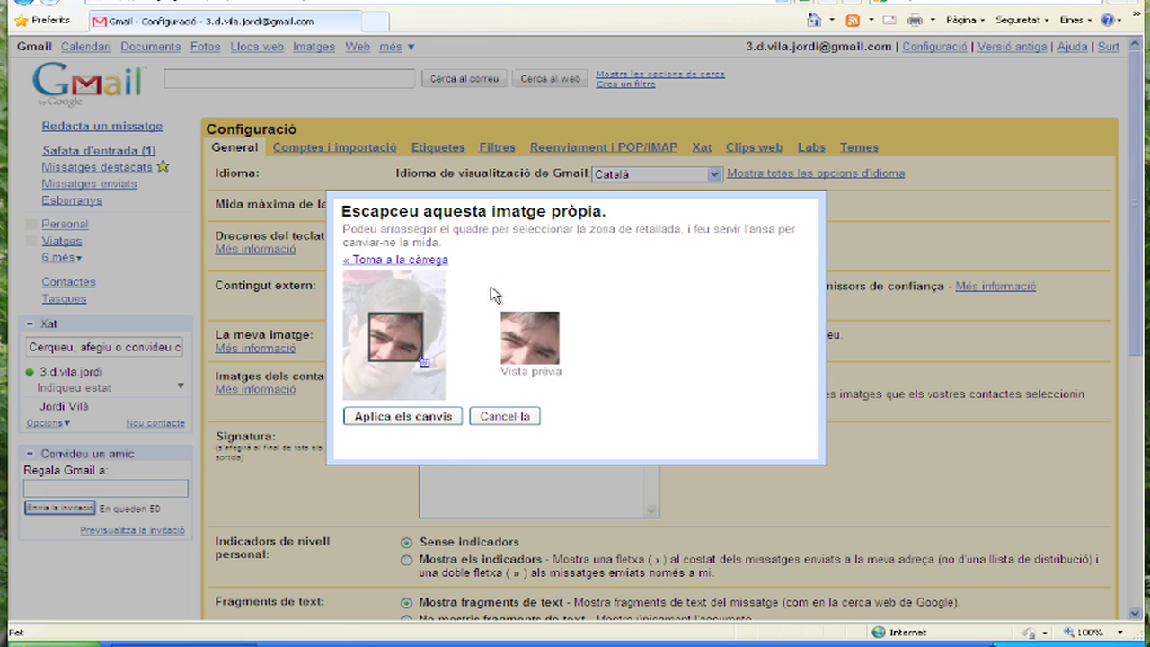
Adjust the crop area over the face and apply it as the profile picture.
drag(398, 330, 369, 305)
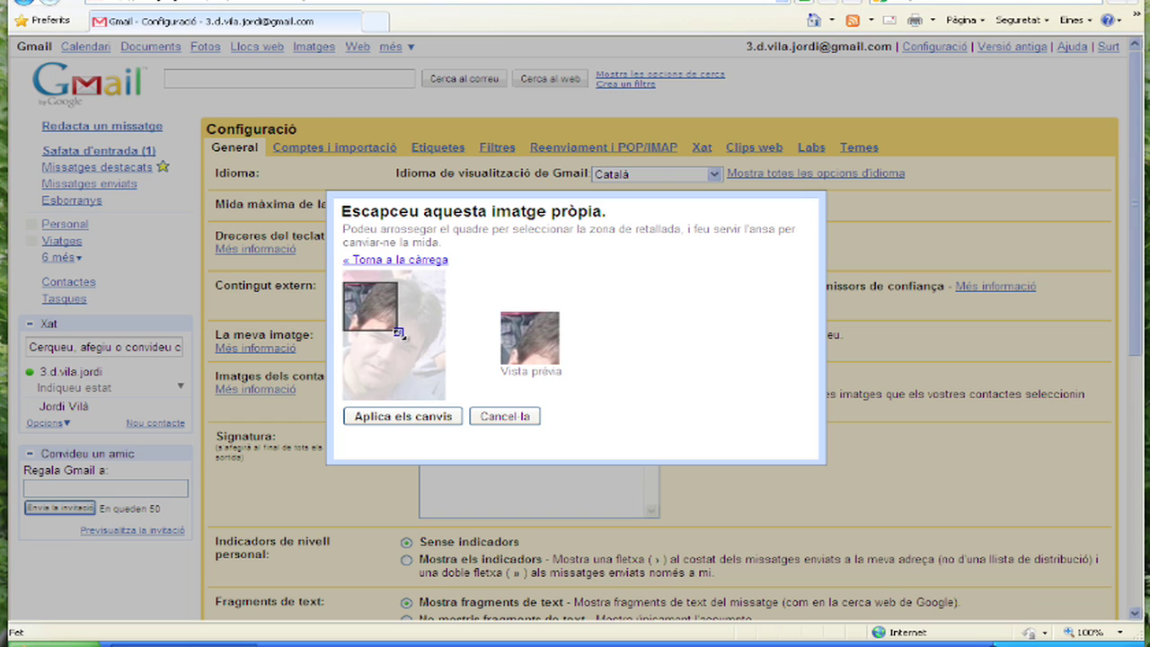
drag(399, 332, 473, 400)
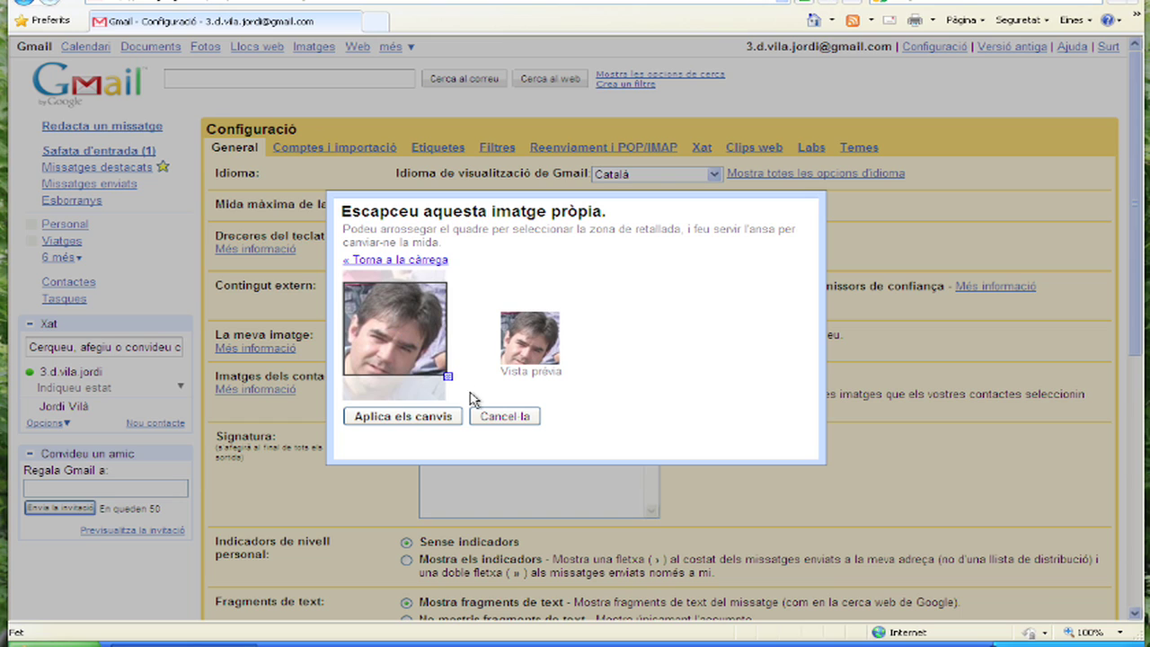
drag(397, 336, 396, 353)
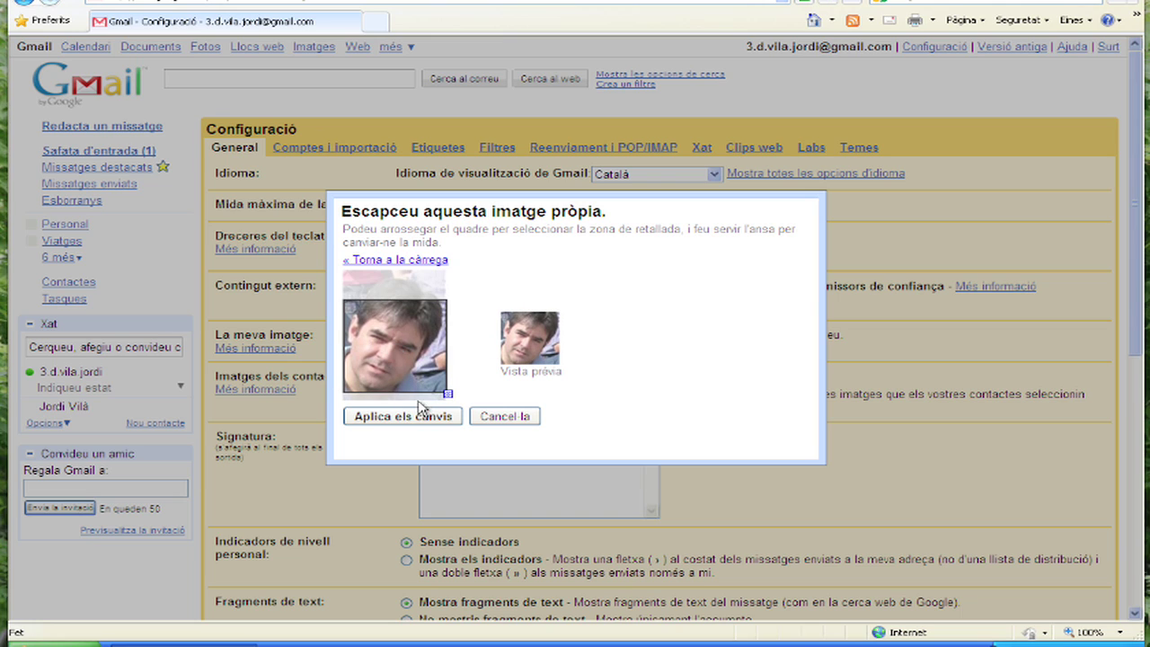
click(415, 419)
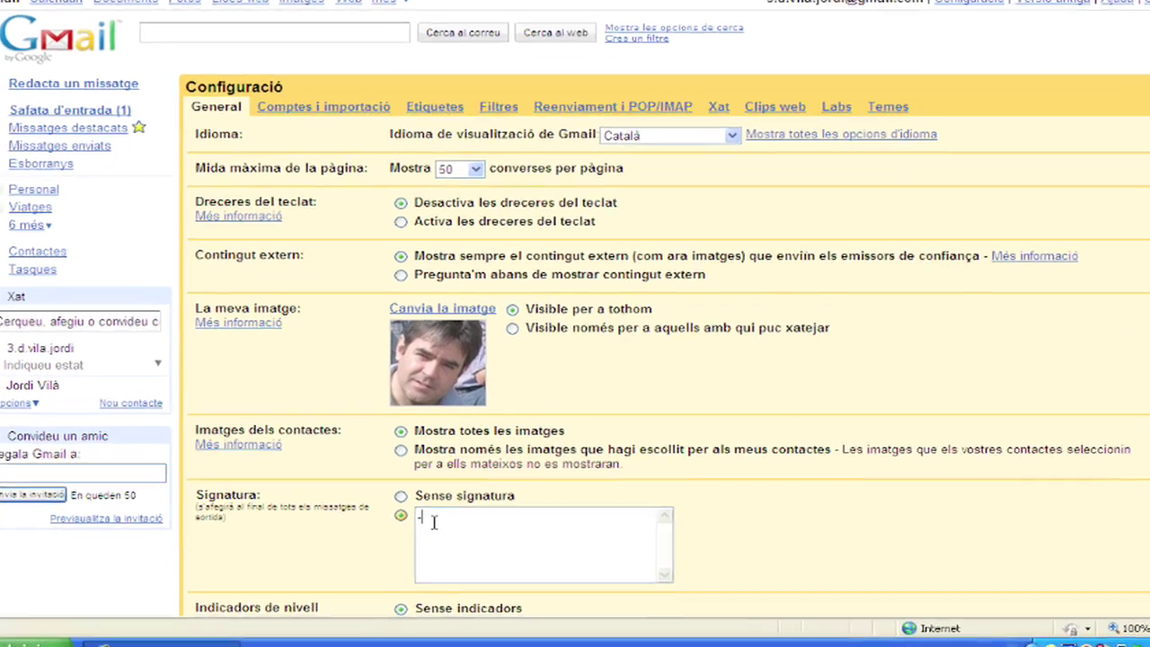
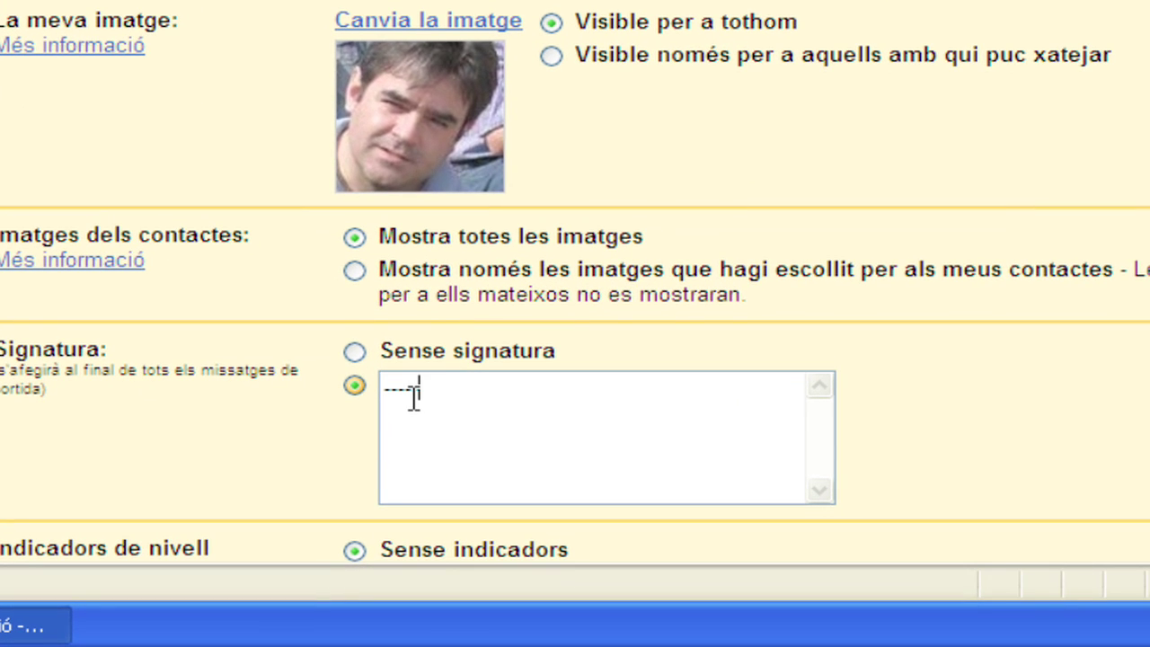
Write a three-line signature: '---', the user's name, and 'Opt3 / 4D', then save.
key(Return)
key(Return)
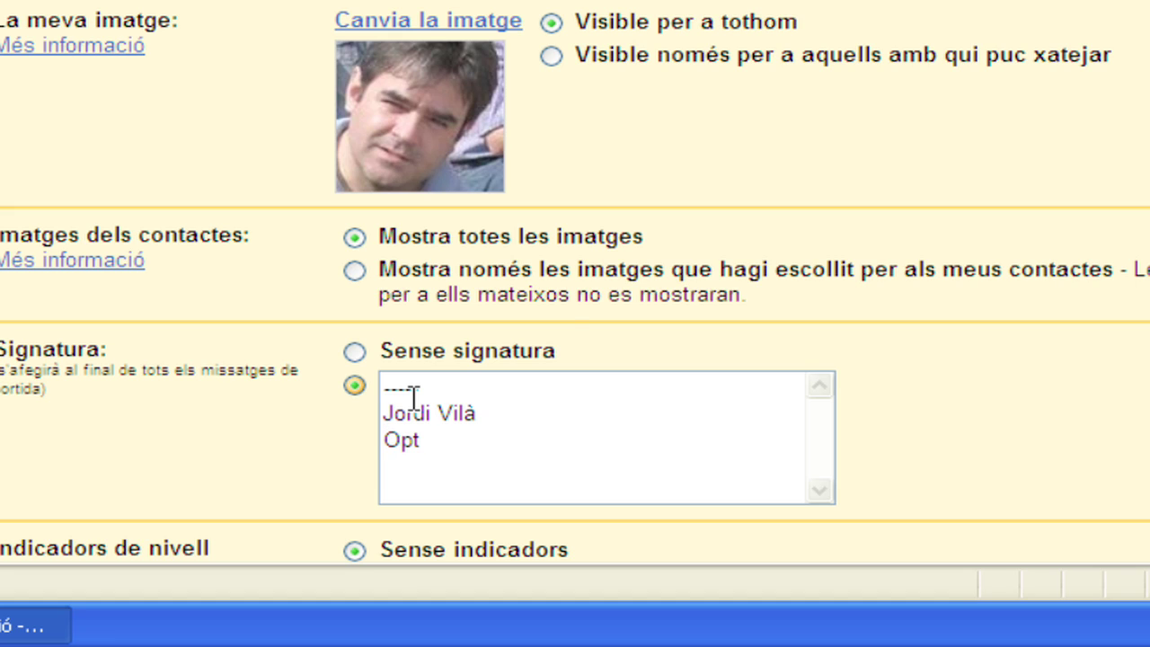
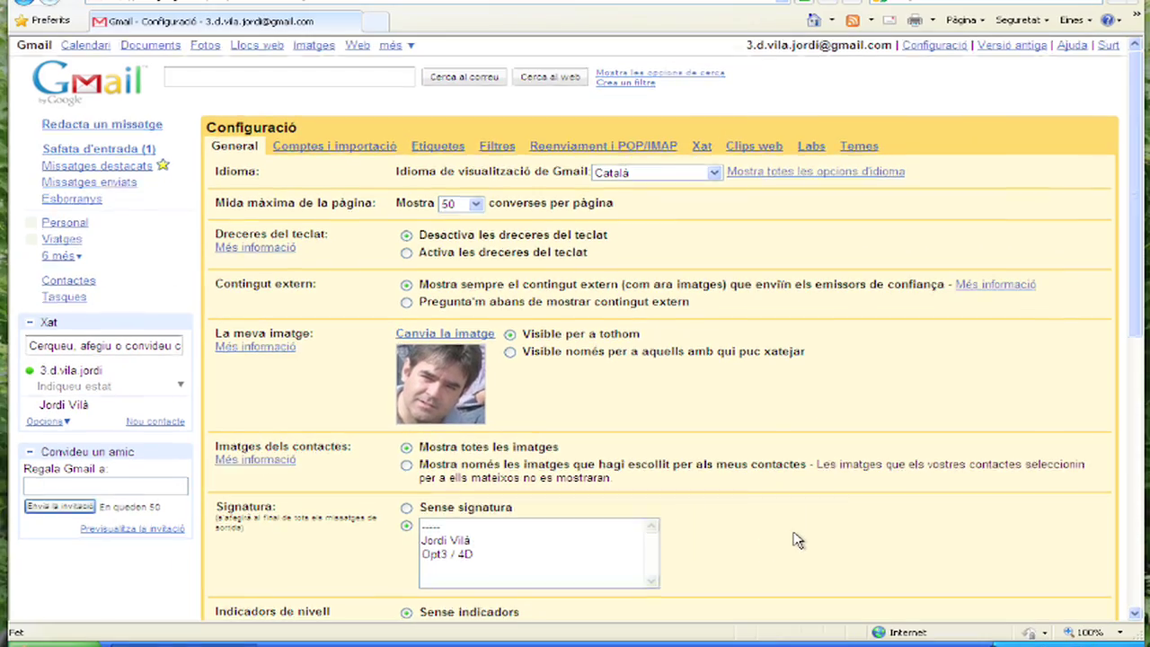
scroll(793, 540, down, 5)
scroll(549, 383, up, 1)
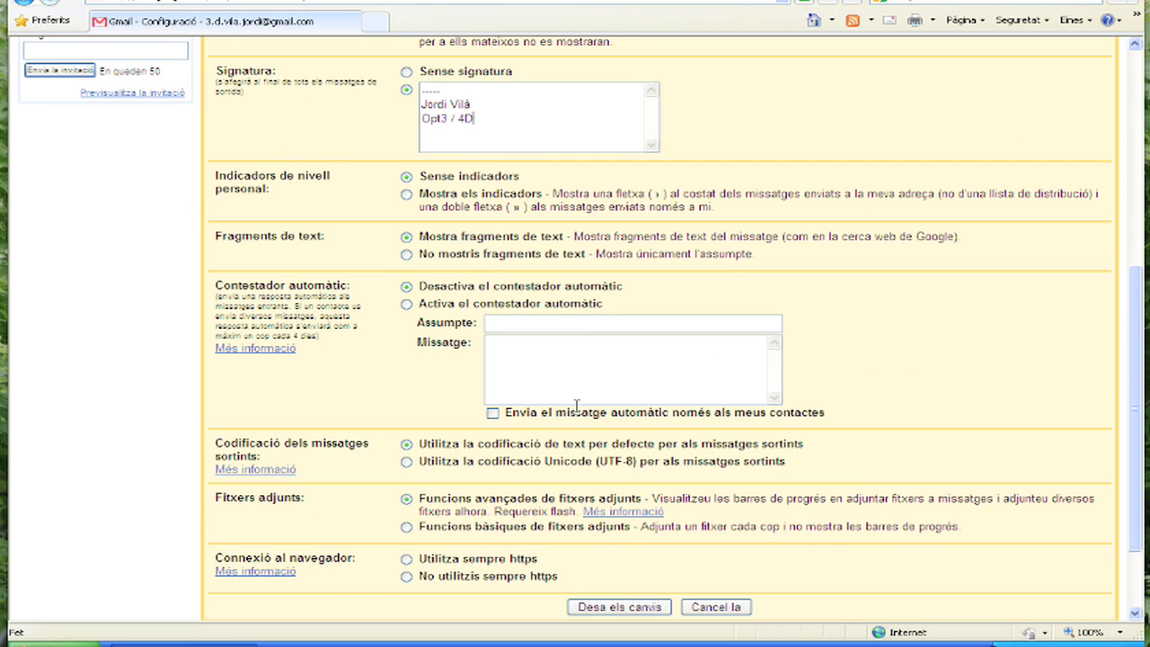
click(633, 608)
Save the general settings, then reopen settings on the Etiquetes tab.
click(632, 608)
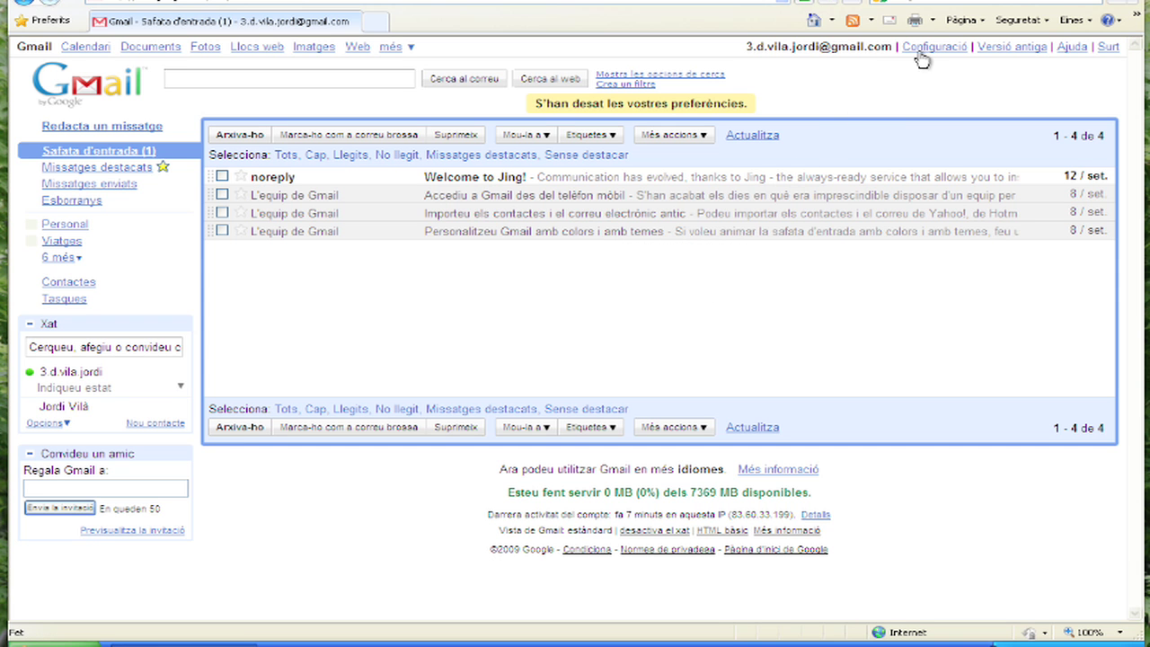
click(925, 52)
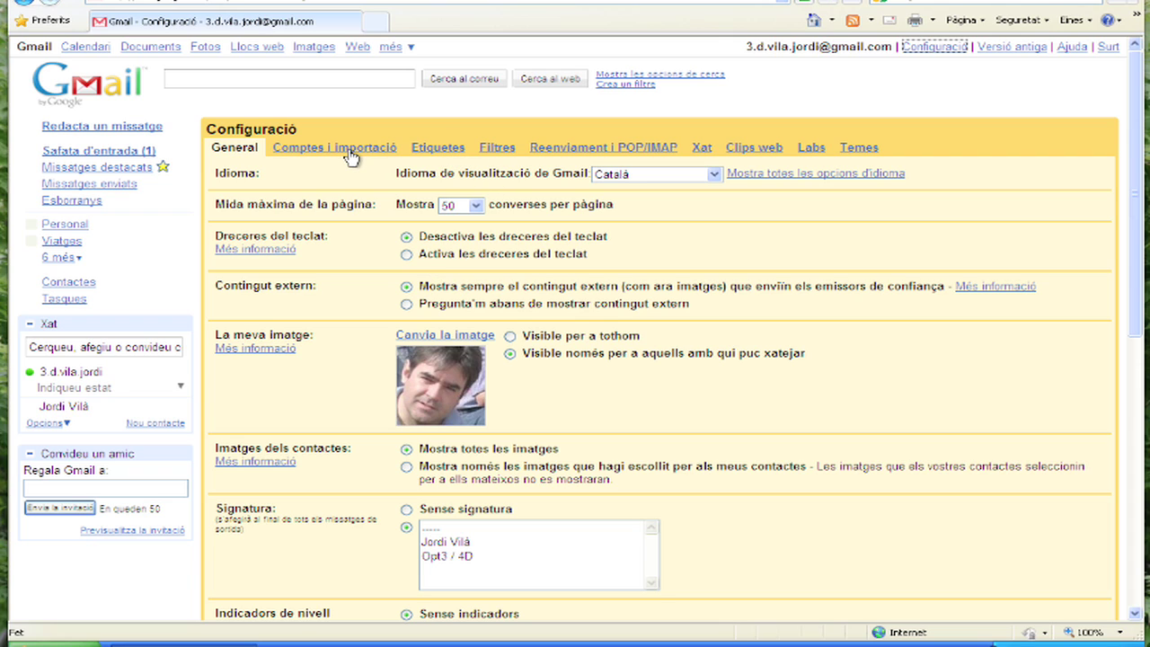
click(439, 153)
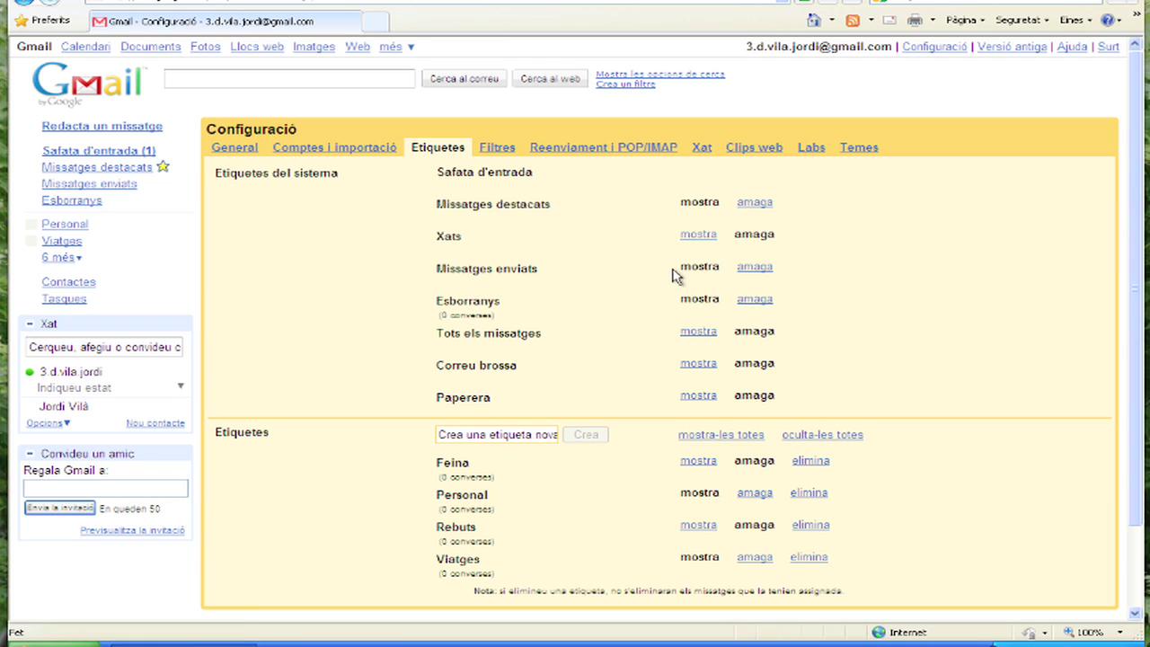
Show Tots els missatges, Correu brossa and Paperera, and delete the Viatges label.
click(699, 332)
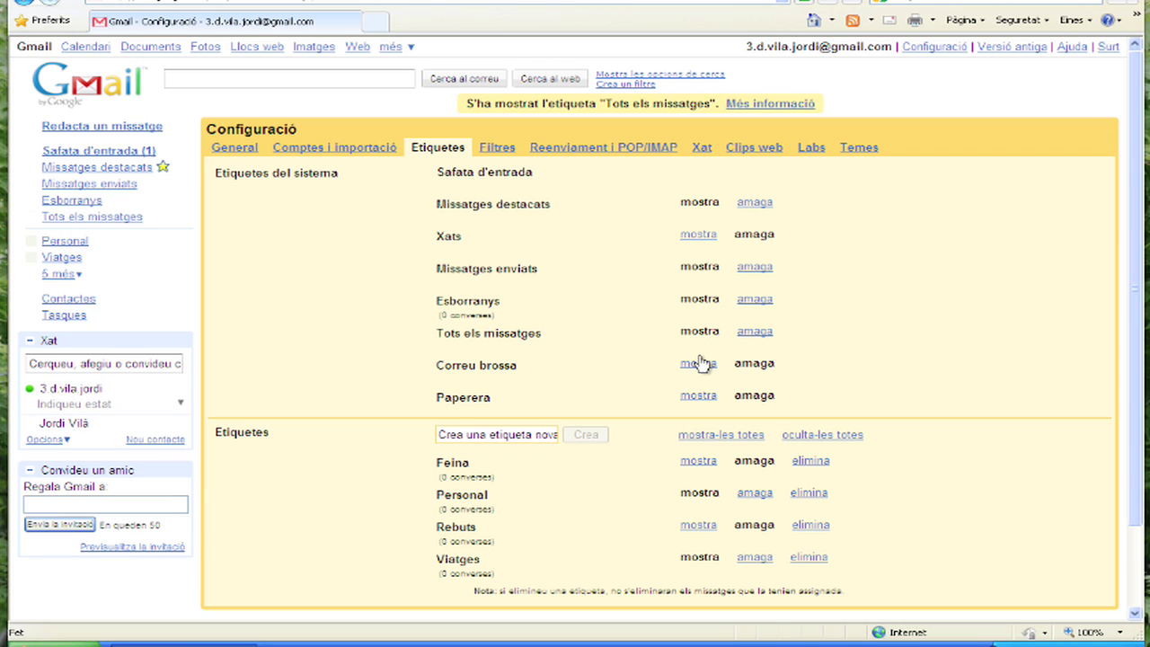
click(699, 363)
click(701, 396)
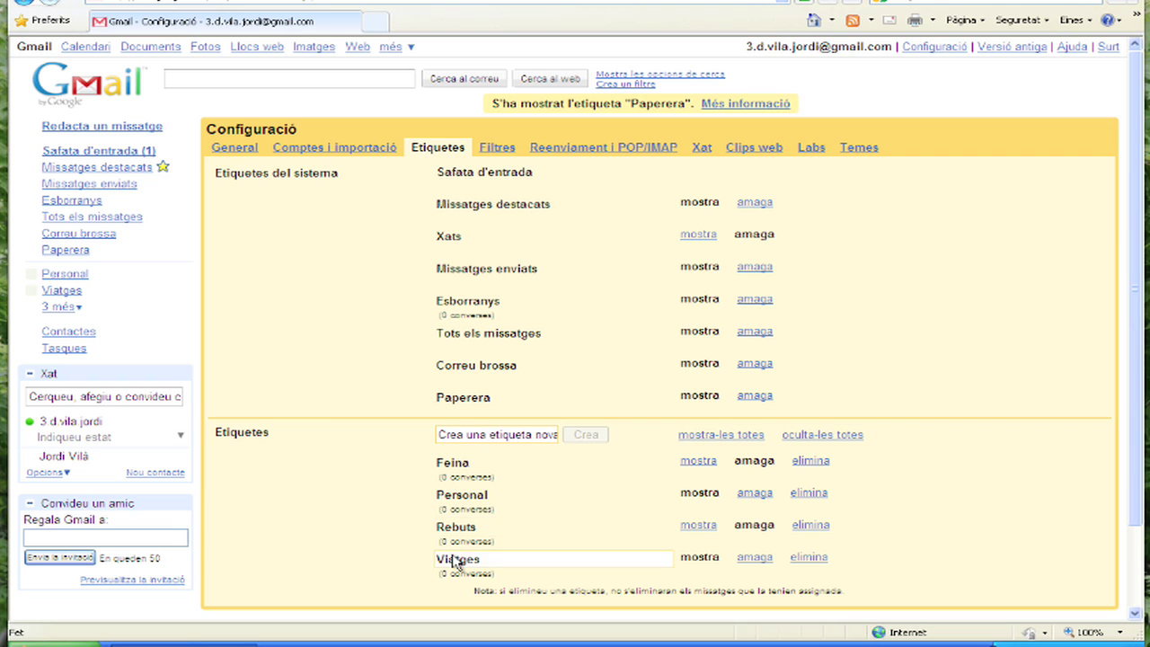
click(803, 559)
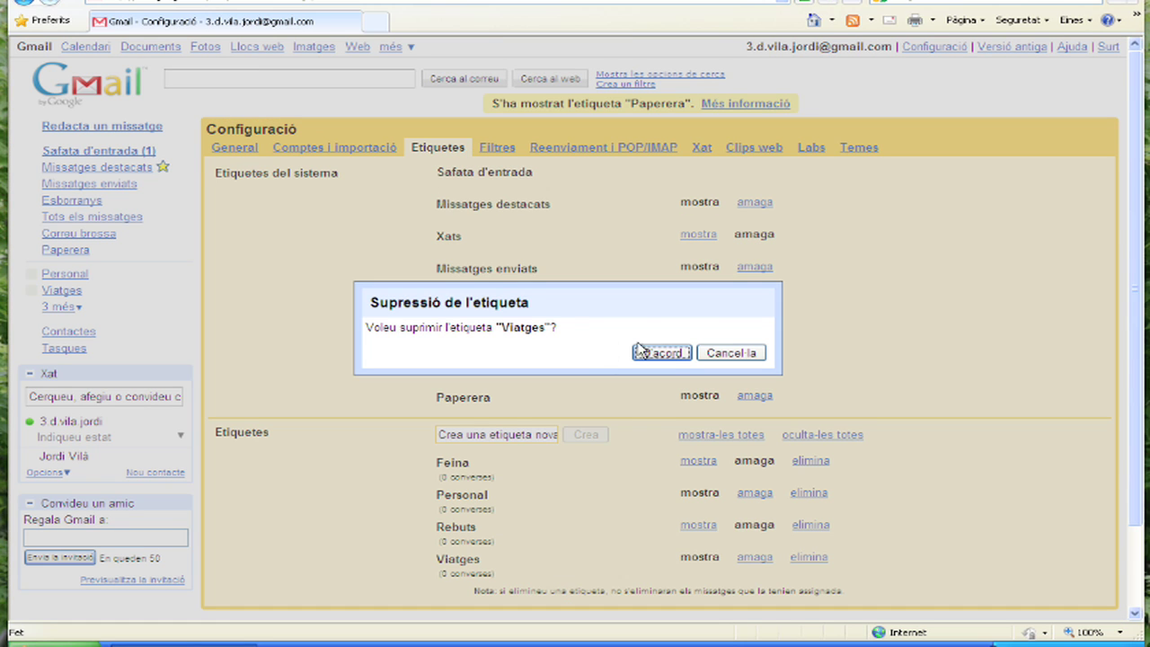
click(669, 355)
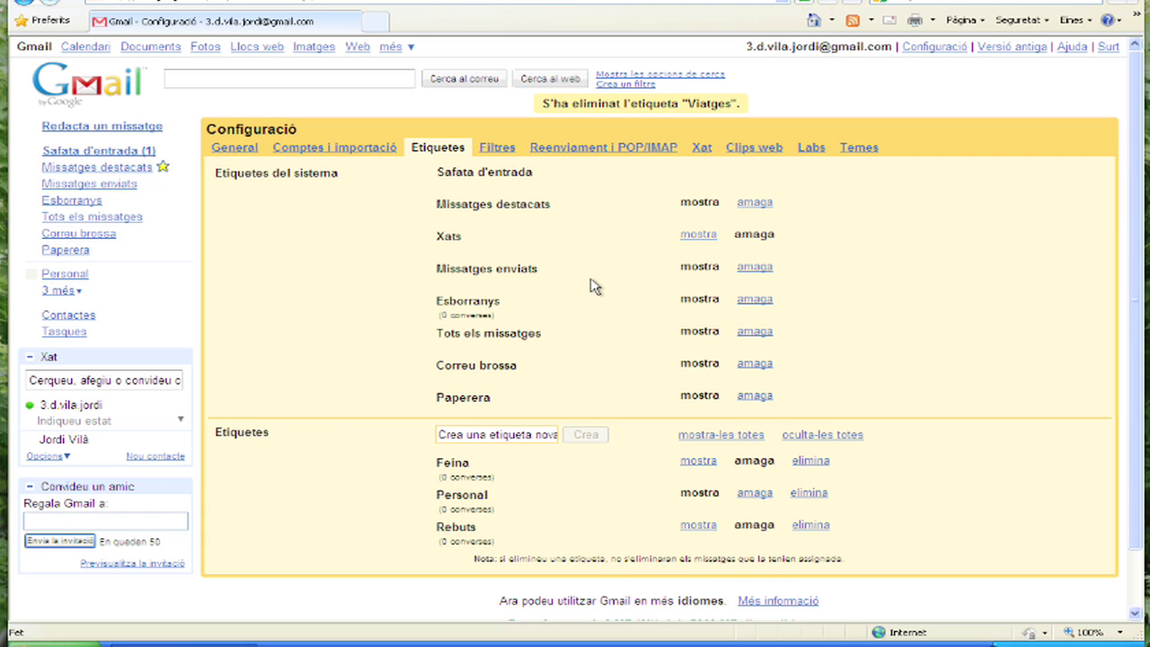
Start a new filter matching the sender's e-mail address in De: and continue to actions.
click(508, 151)
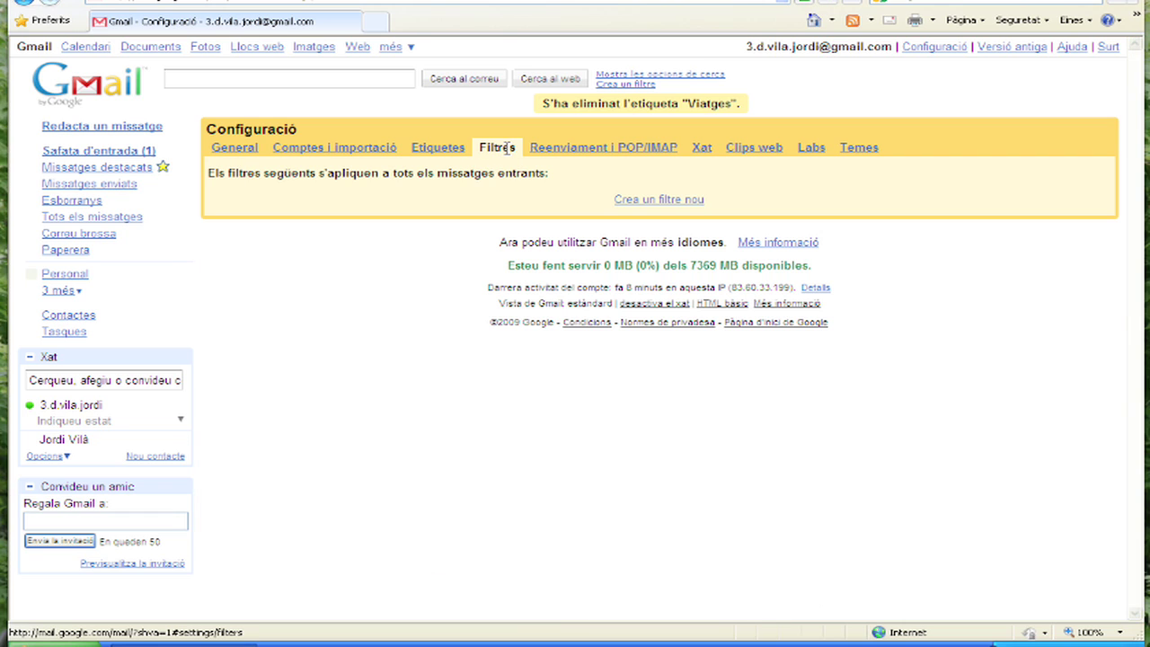
click(659, 199)
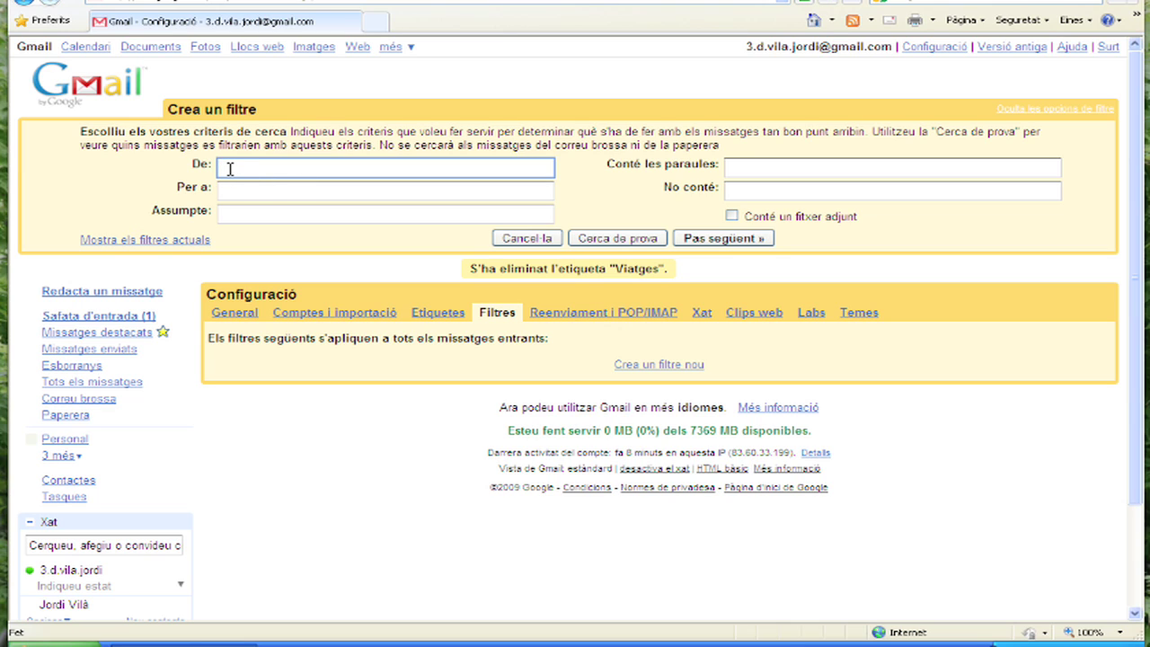
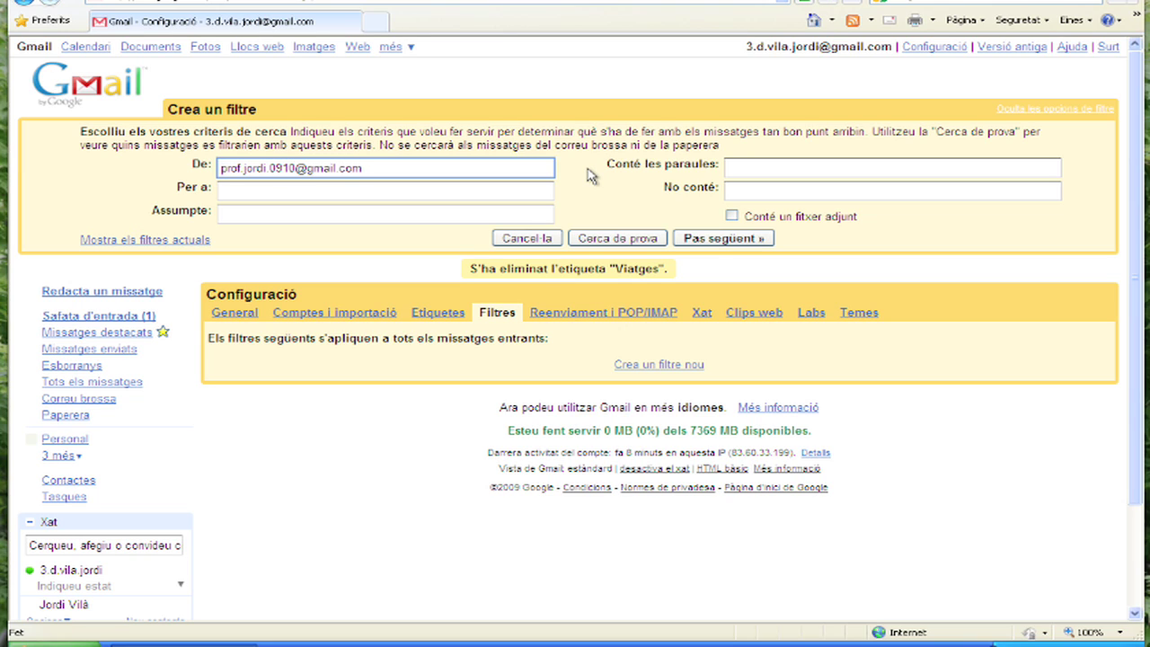
click(724, 239)
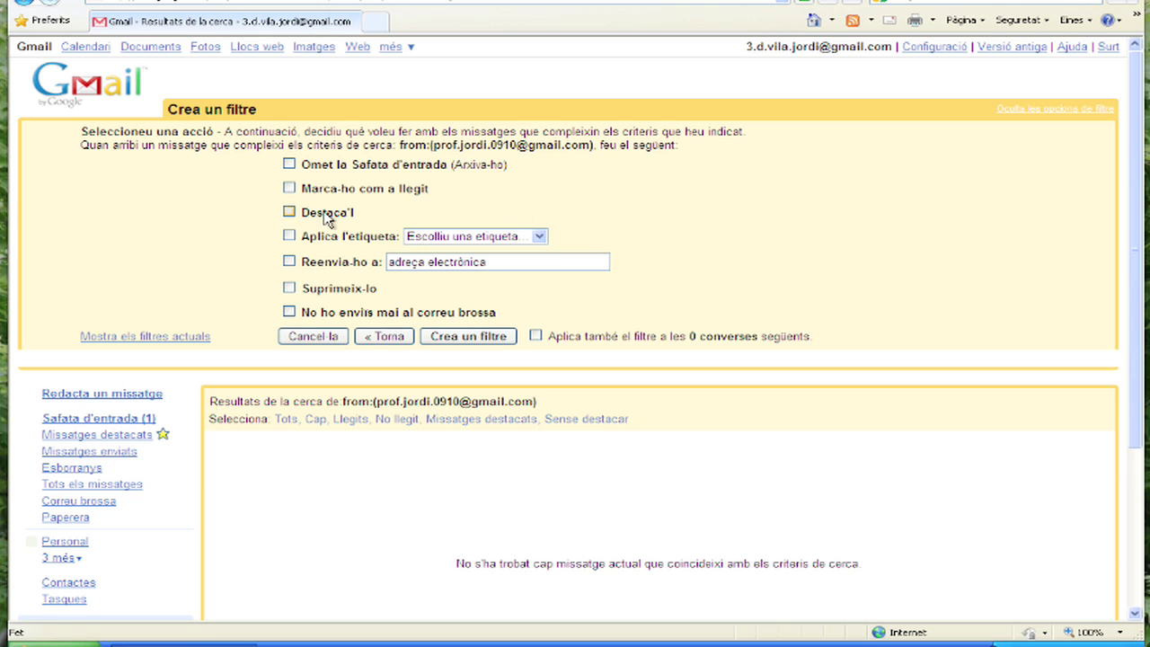
Create the filter so it stars matching messages, with forwarding left off.
click(290, 213)
click(289, 261)
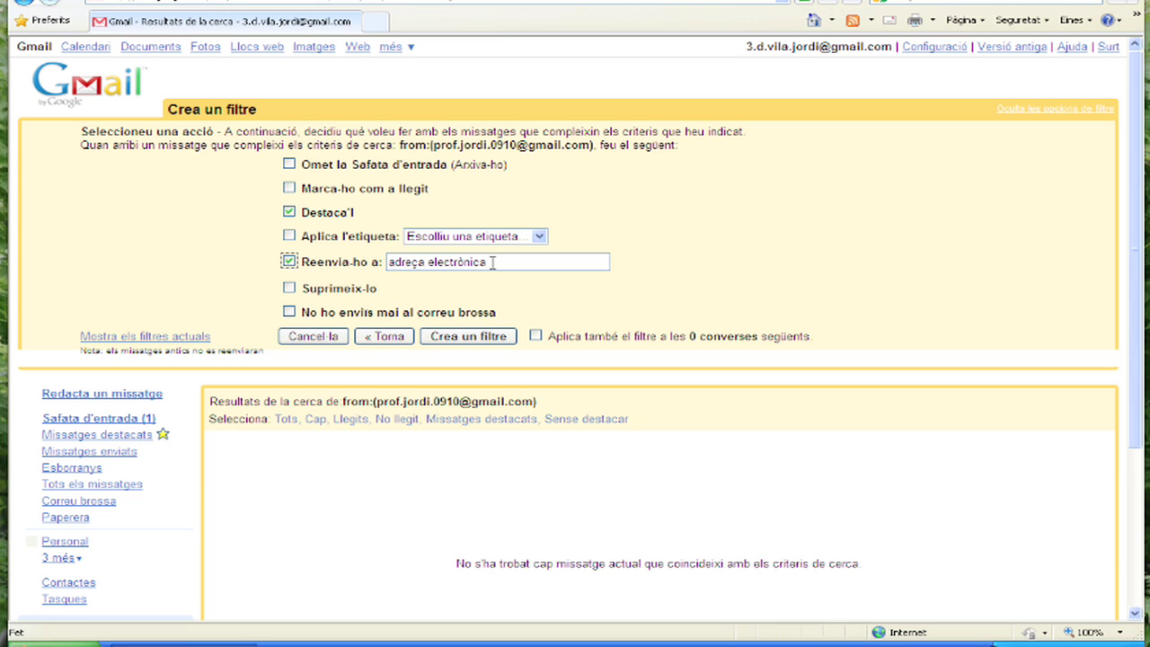
click(288, 261)
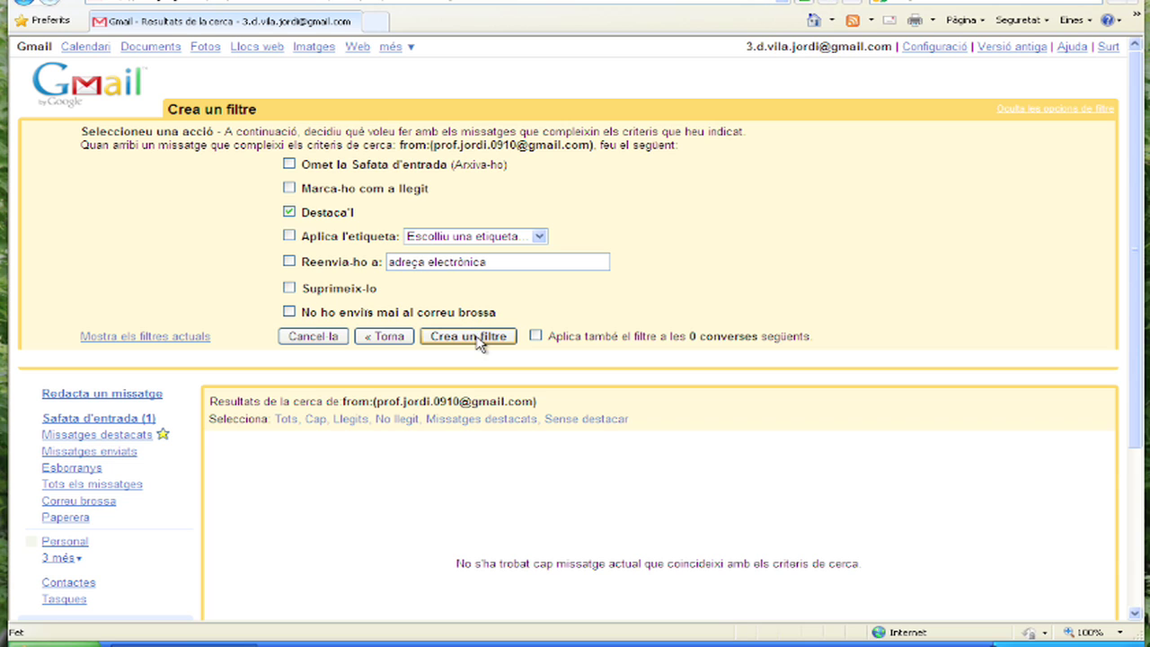
click(476, 342)
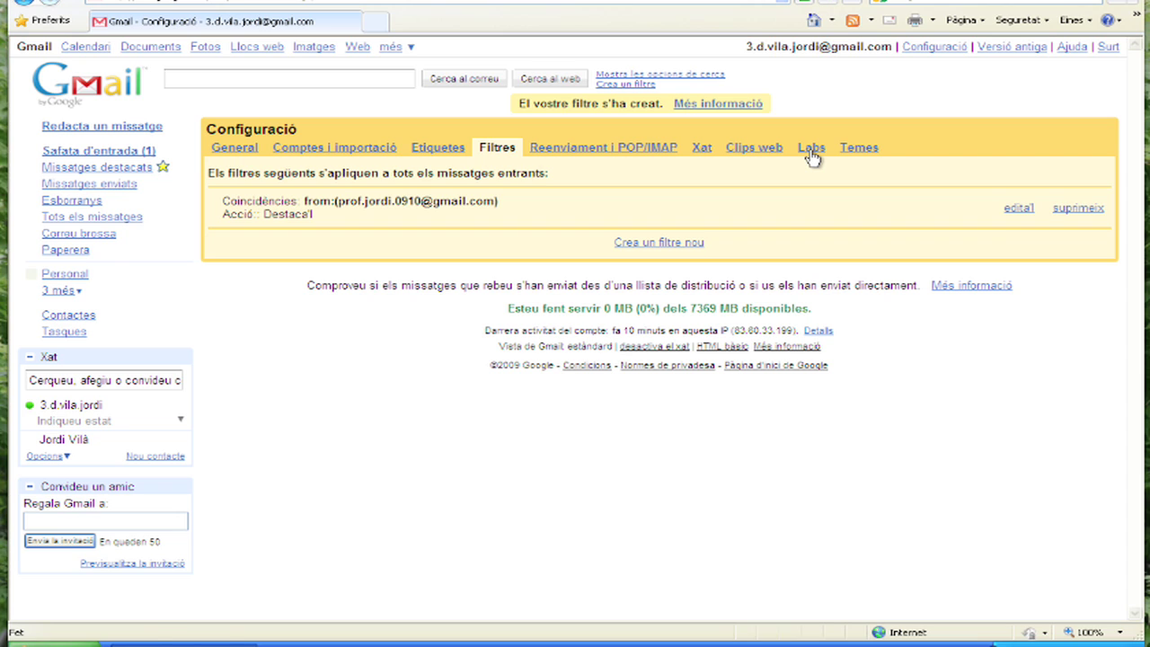
Enable the Labs feature for YouTube video previews in mail.
click(811, 155)
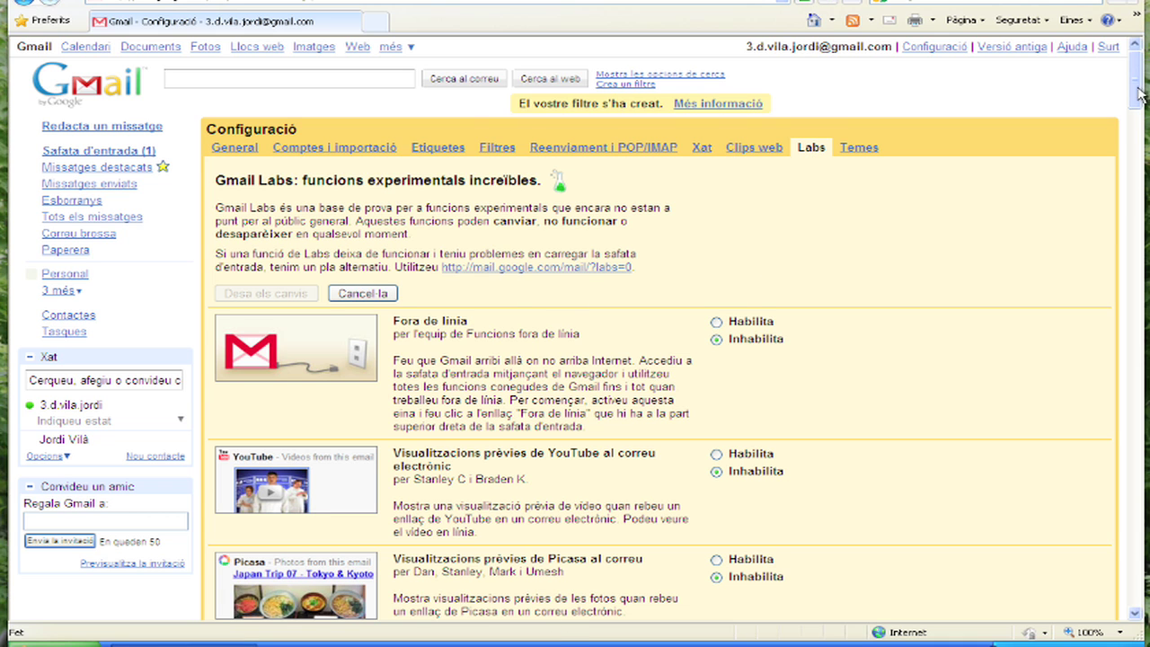
drag(1135, 97, 1143, 611)
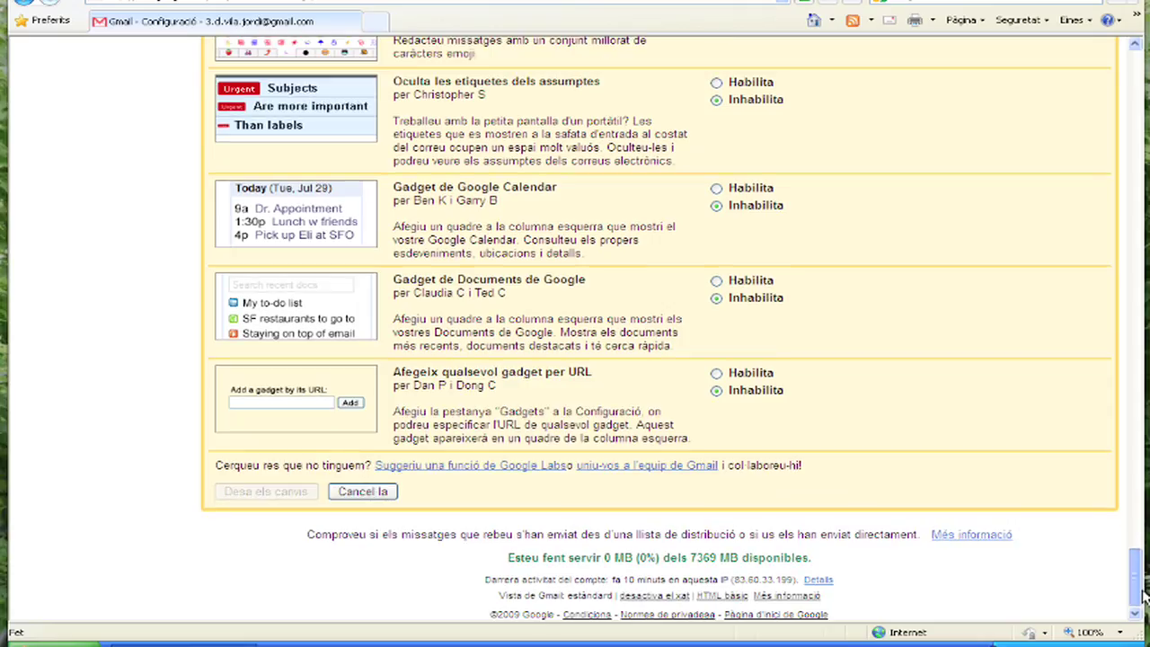
scroll(1127, 230, up, 5)
scroll(1129, 233, up, 15)
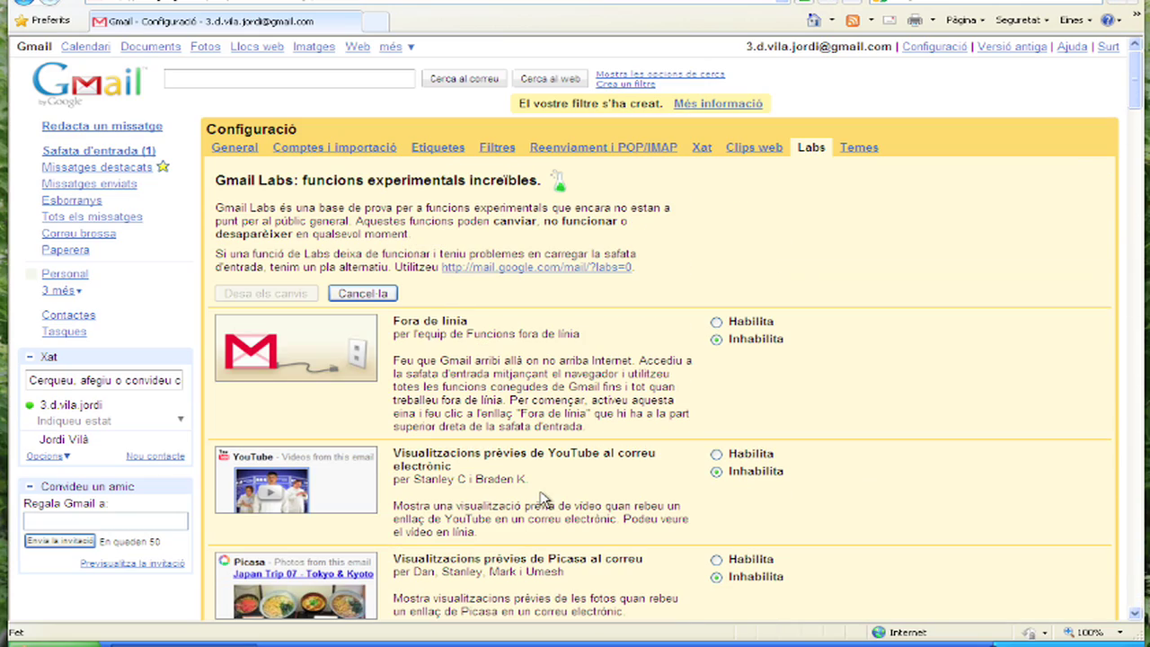
scroll(591, 453, down, 4)
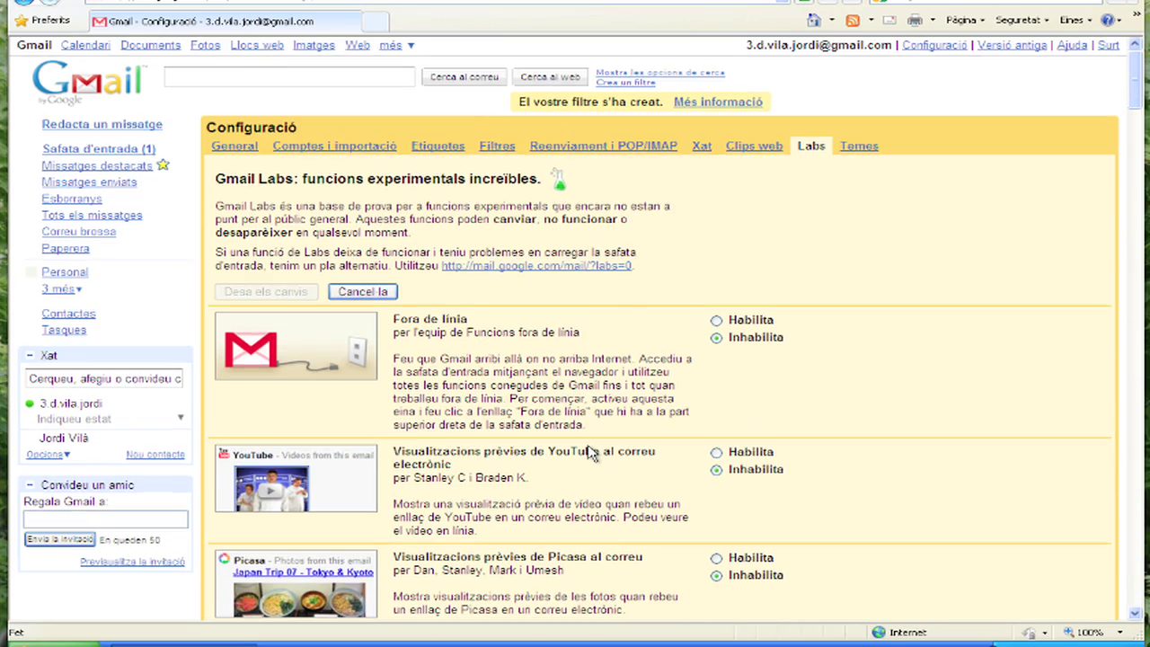
scroll(590, 452, up, 1)
scroll(589, 453, up, 1)
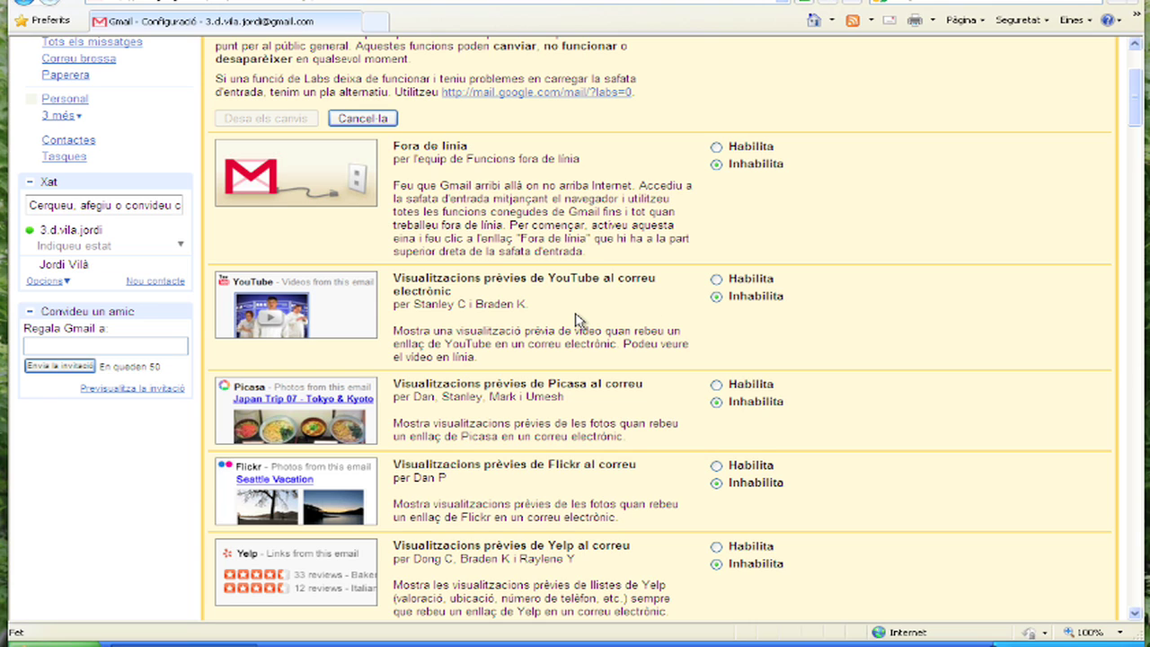
click(717, 280)
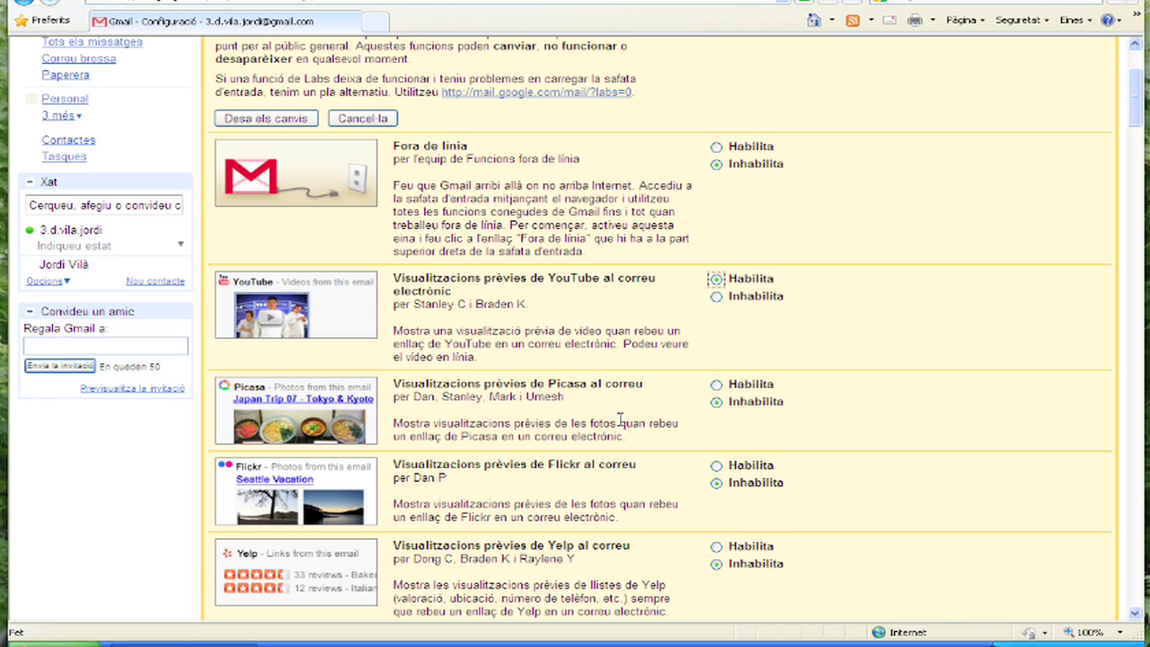
scroll(620, 421, down, 2)
scroll(551, 418, down, 4)
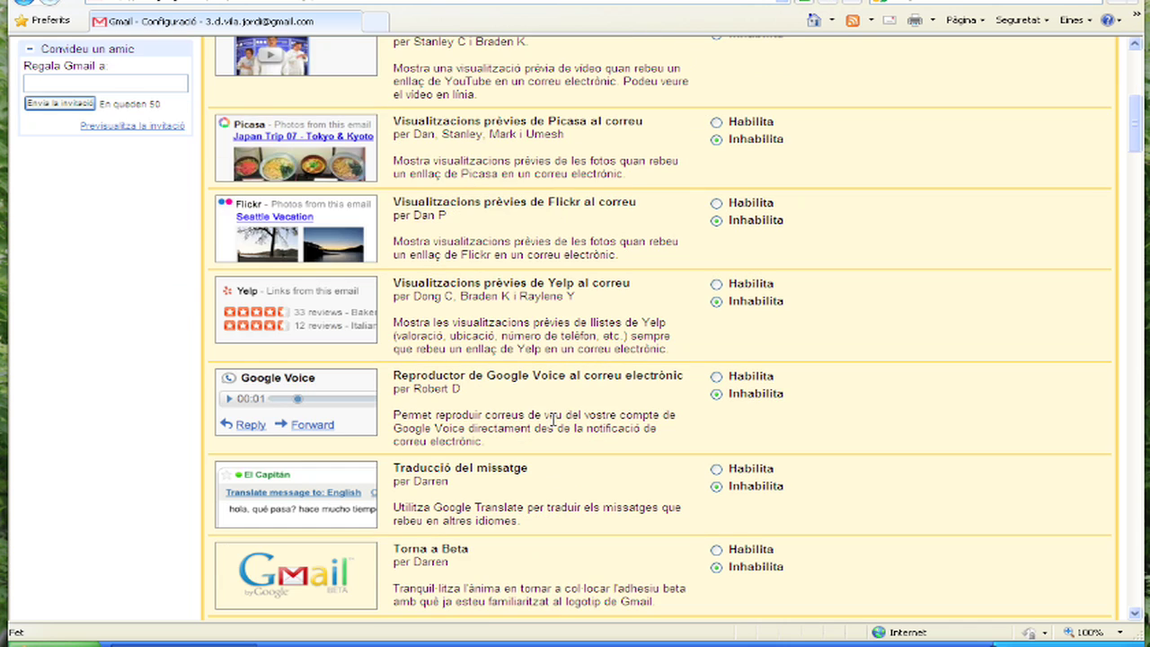
scroll(552, 418, down, 6)
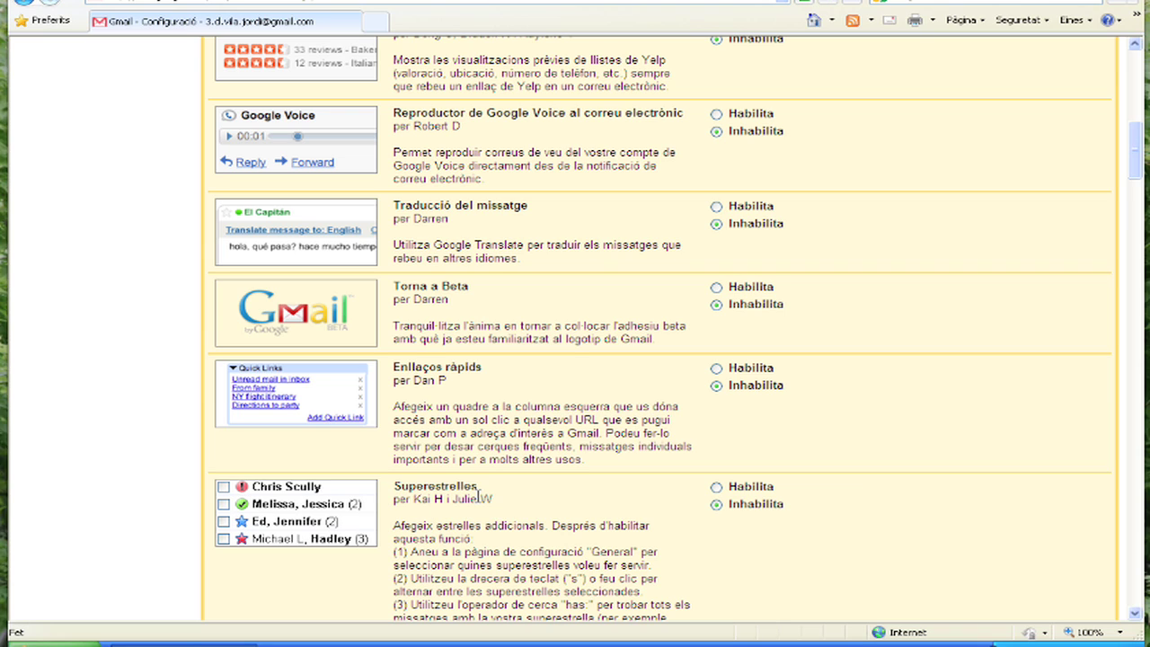
Enable the Superestrelles Labs feature.
click(716, 488)
scroll(574, 501, down, 5)
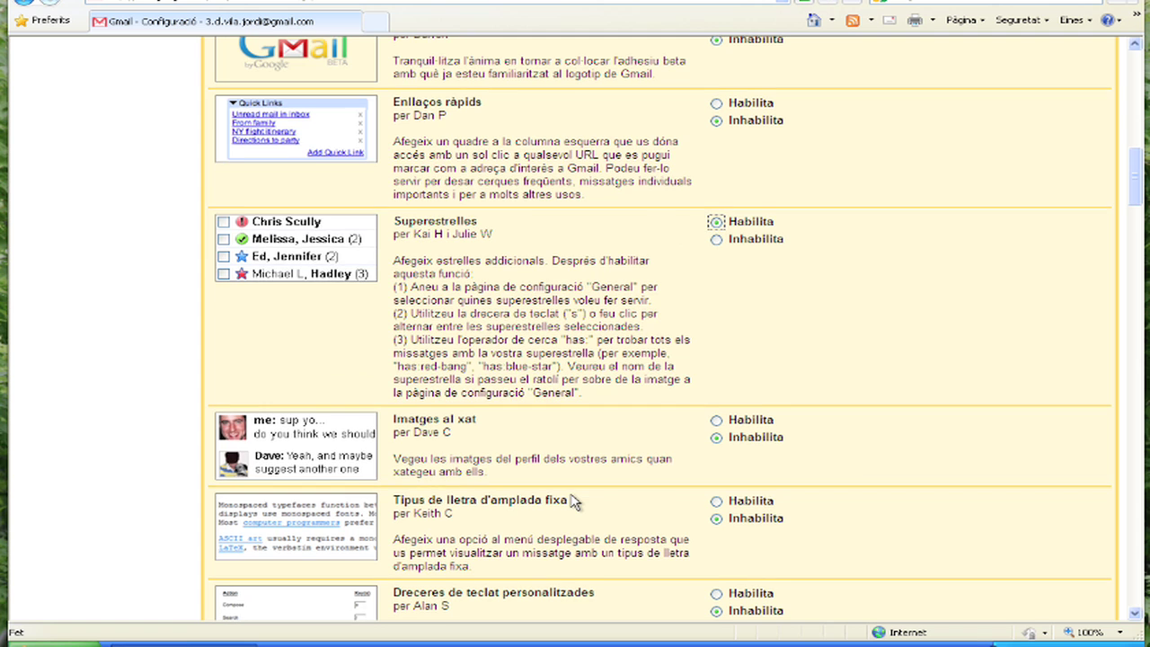
scroll(573, 501, down, 1)
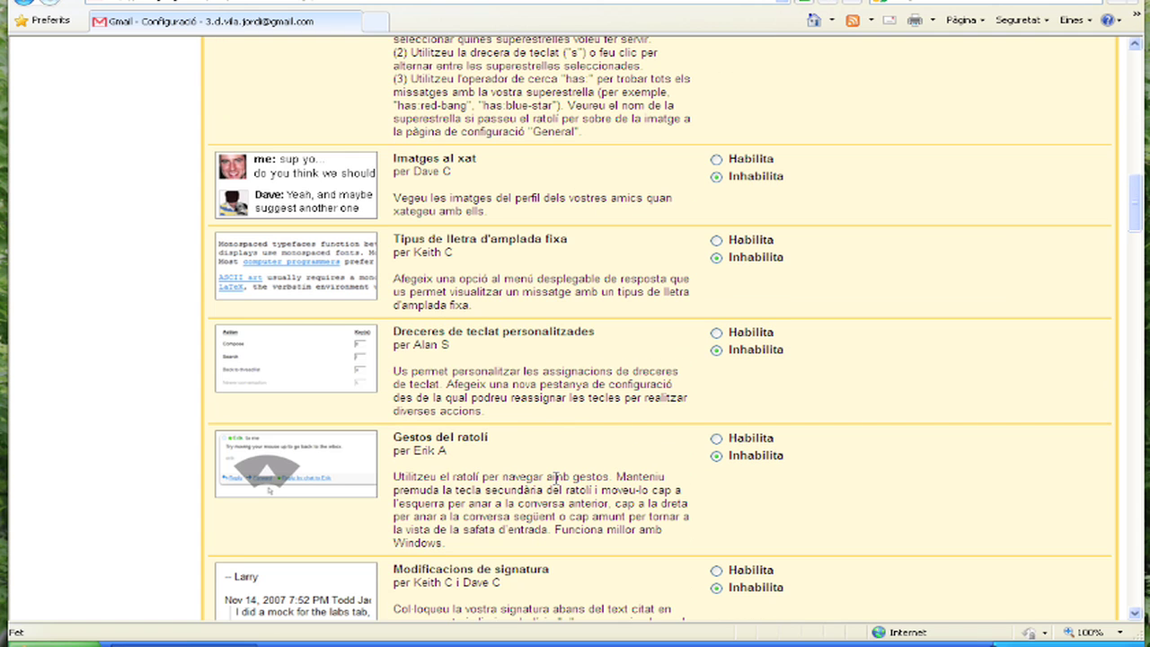
scroll(555, 476, down, 5)
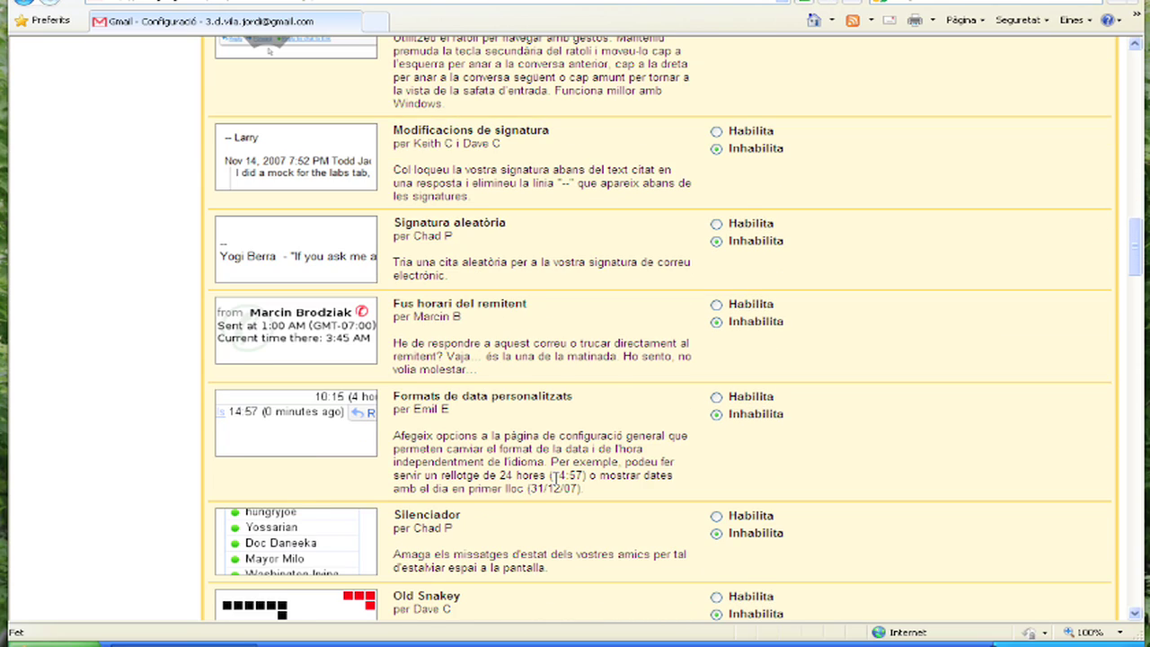
scroll(555, 477, down, 1)
scroll(556, 485, down, 3)
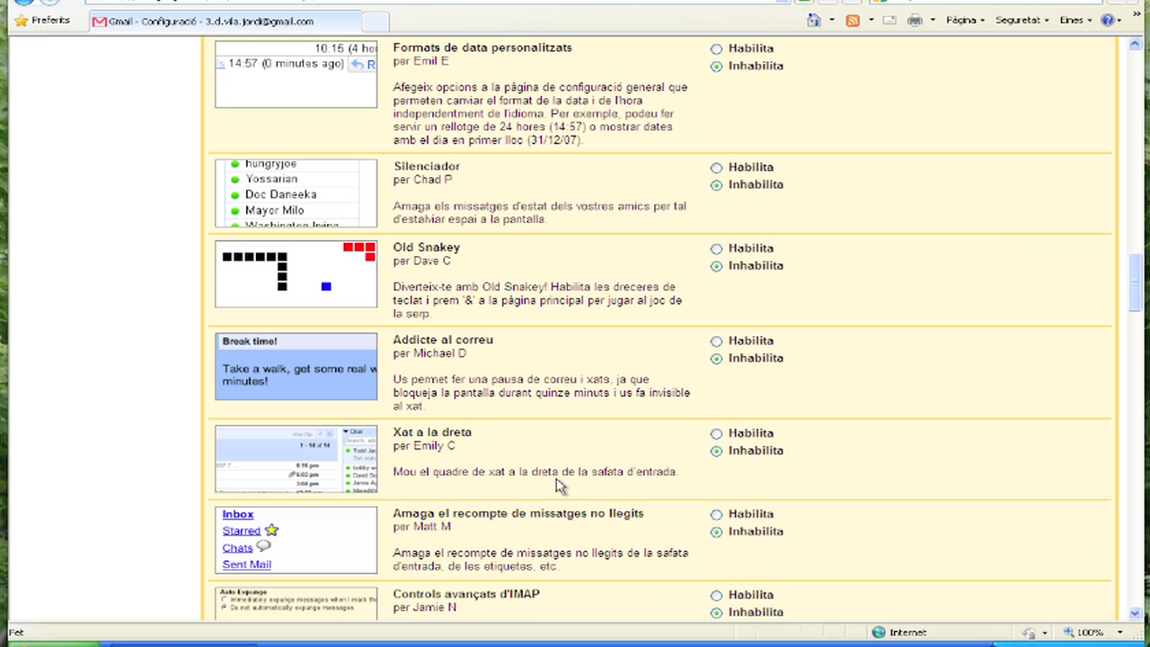
scroll(556, 485, down, 2)
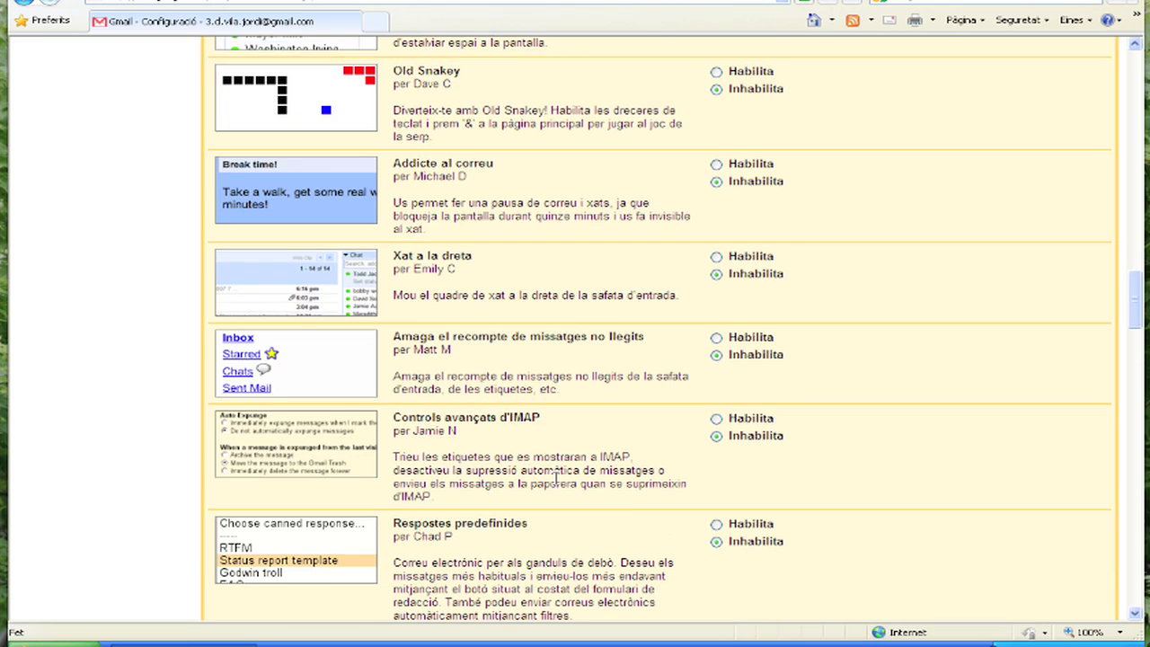
scroll(555, 481, down, 3)
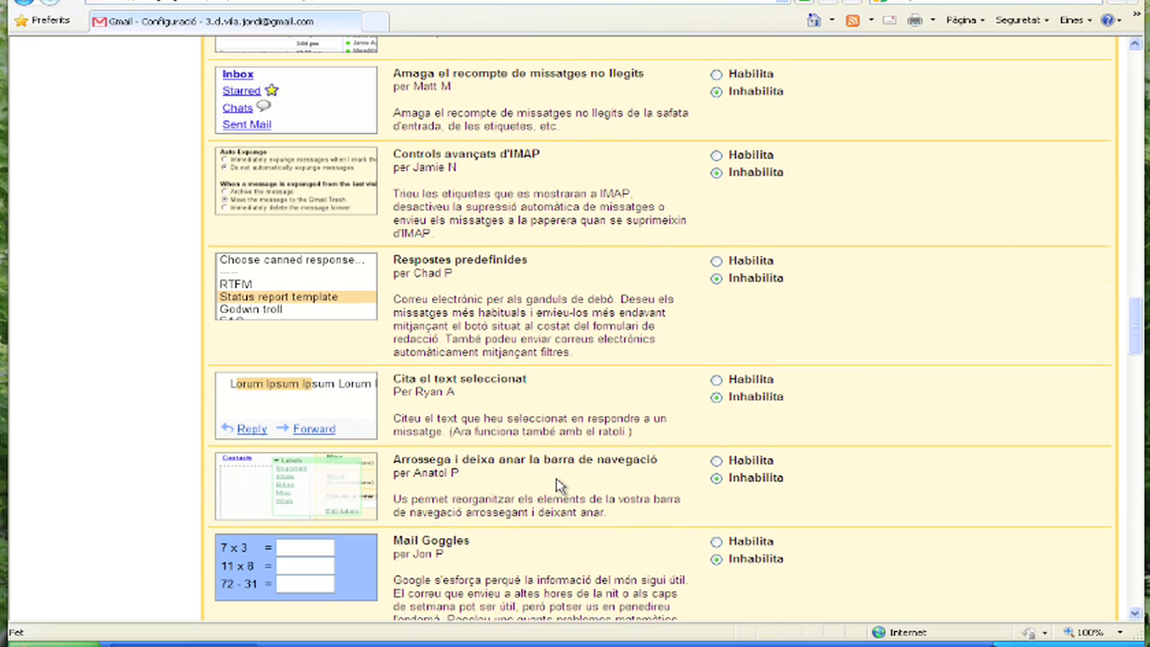
scroll(556, 485, down, 4)
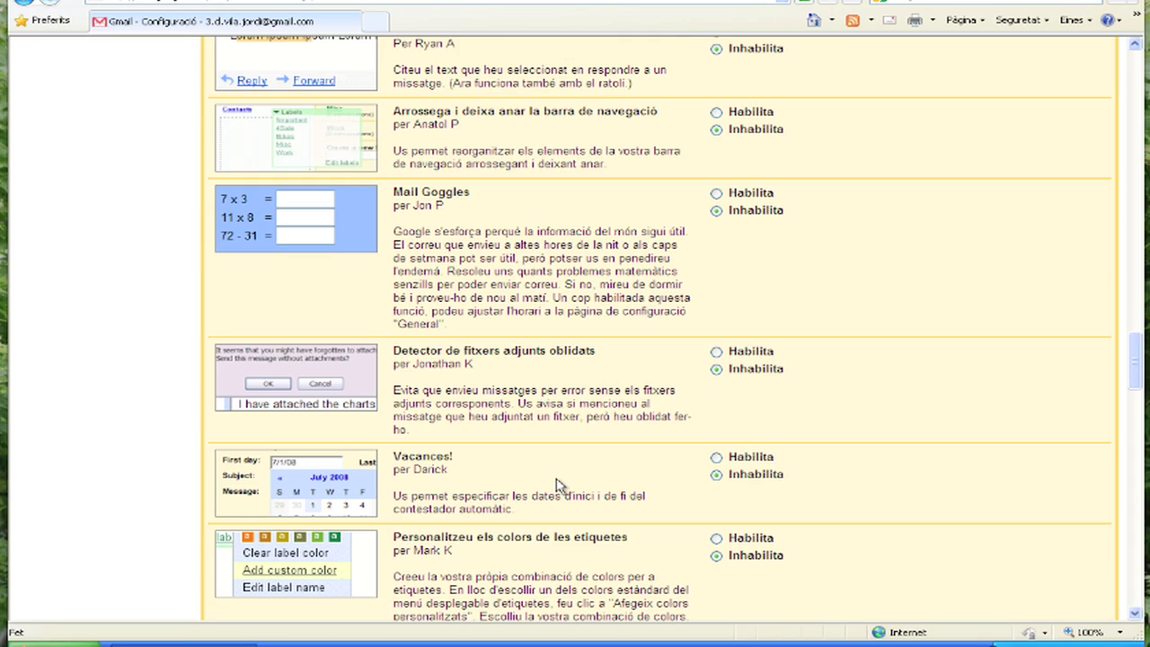
scroll(494, 538, down, 1)
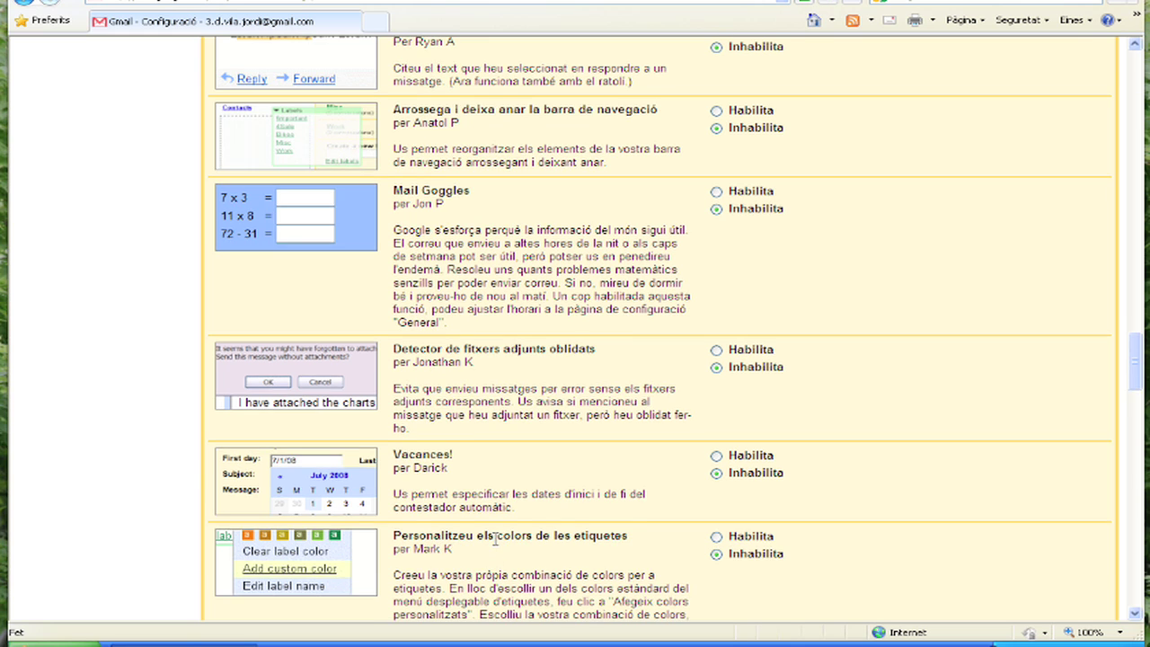
scroll(495, 537, down, 3)
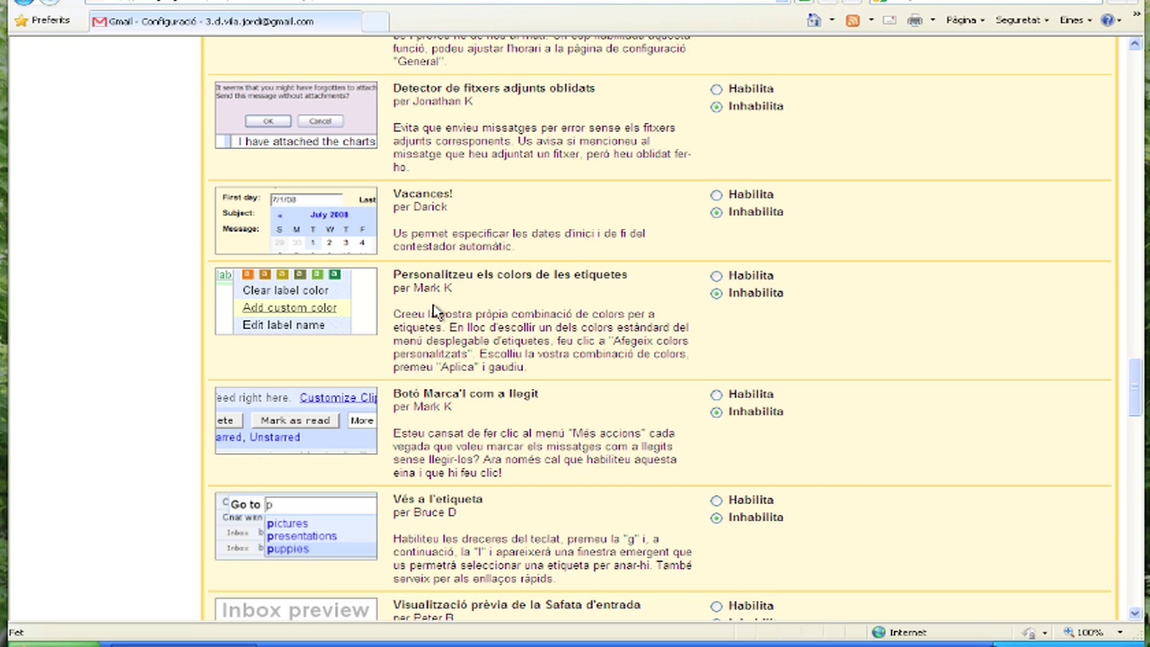
Enable the custom label colours and Inserció d'imatges Labs features.
click(716, 276)
scroll(580, 346, down, 5)
scroll(580, 358, down, 7)
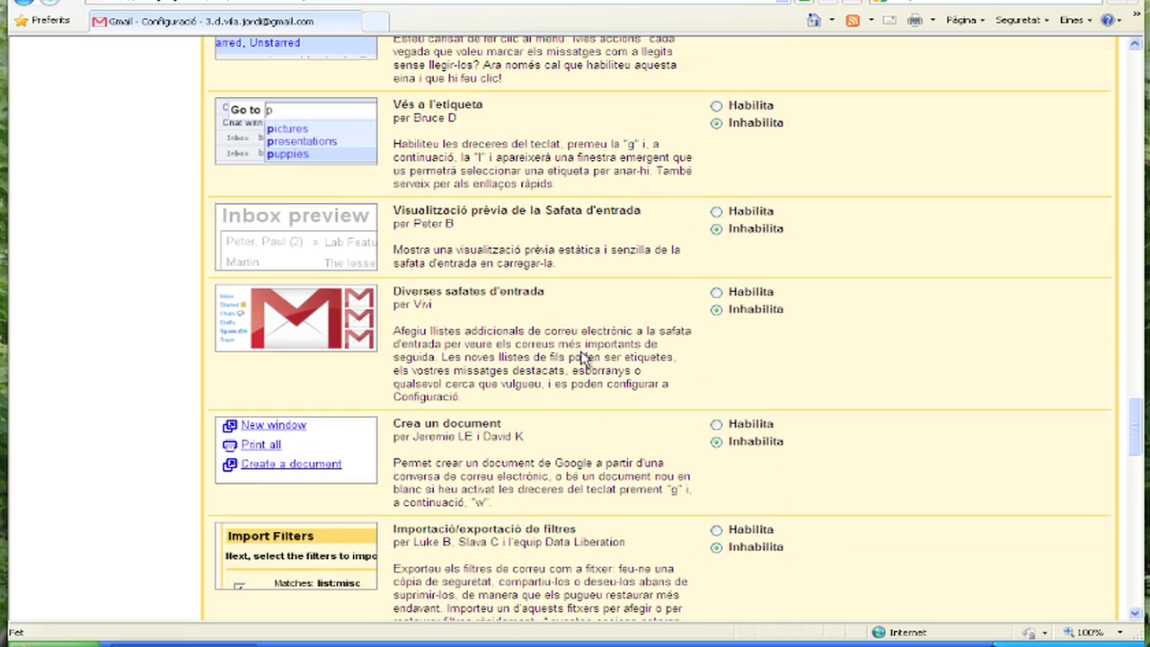
scroll(580, 351, down, 4)
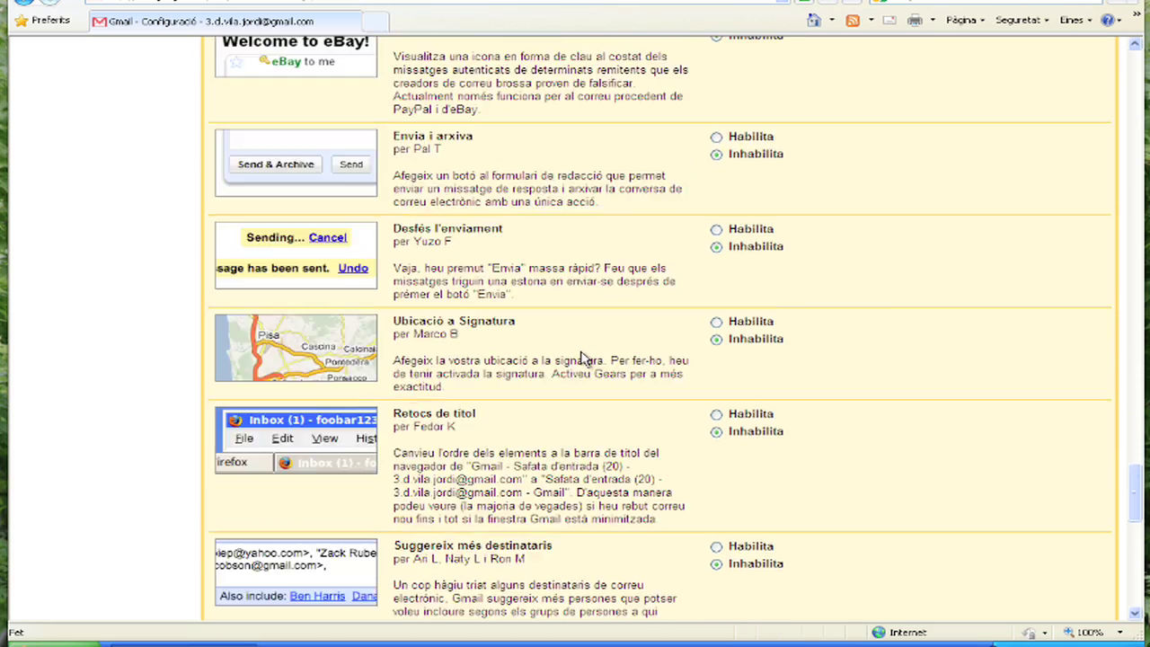
scroll(581, 358, down, 5)
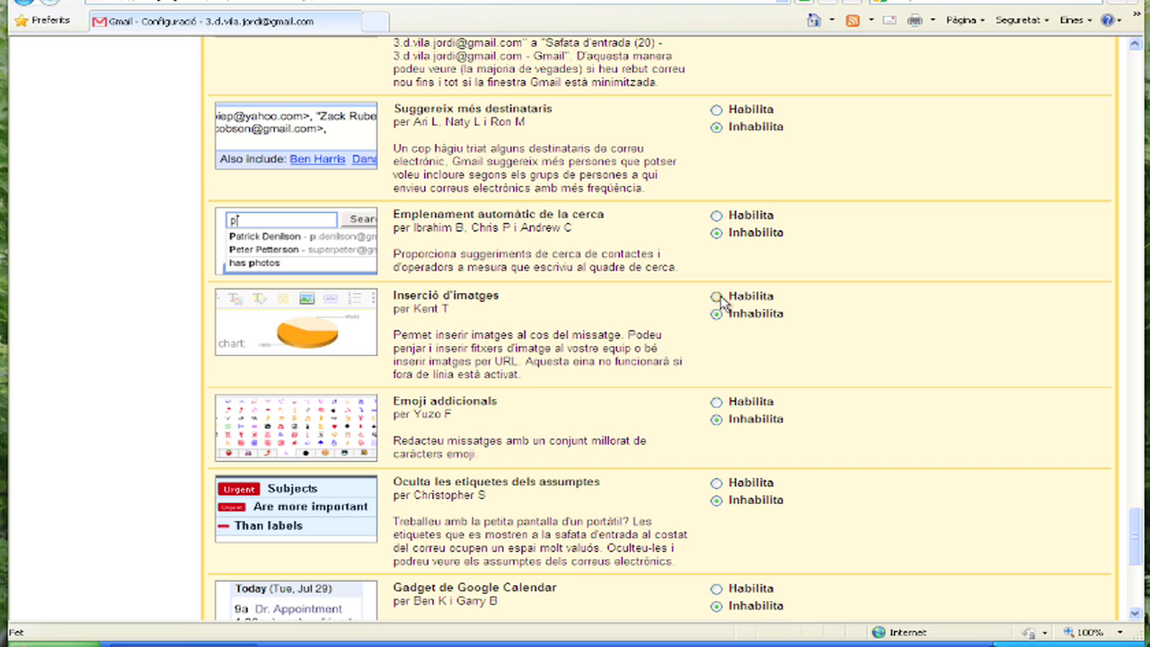
click(717, 296)
scroll(623, 385, down, 5)
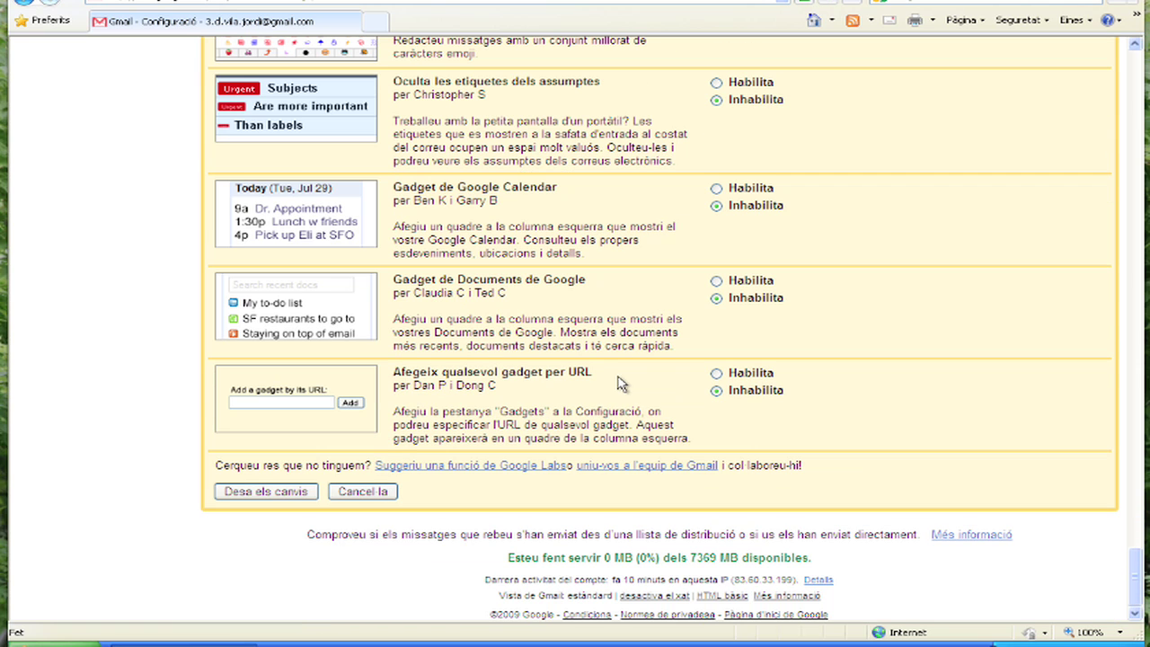
Save the Labs changes and return to the General settings page.
click(292, 499)
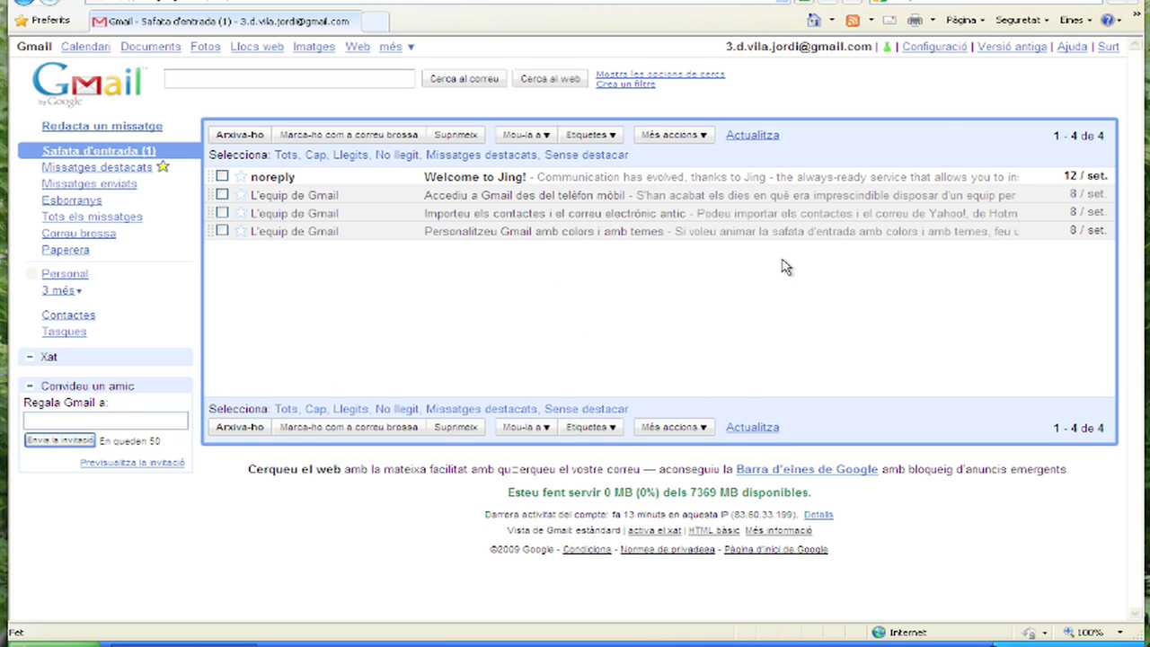
click(950, 55)
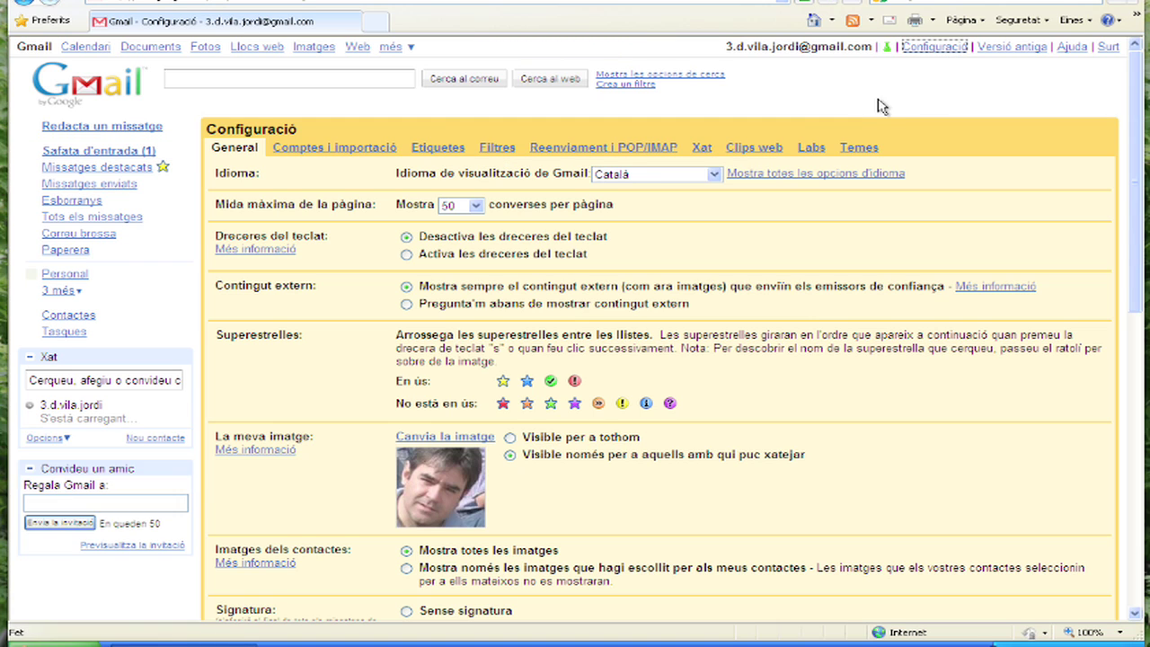
Apply the Escriptori wood desk theme from Temes, then go back to the inbox.
click(859, 148)
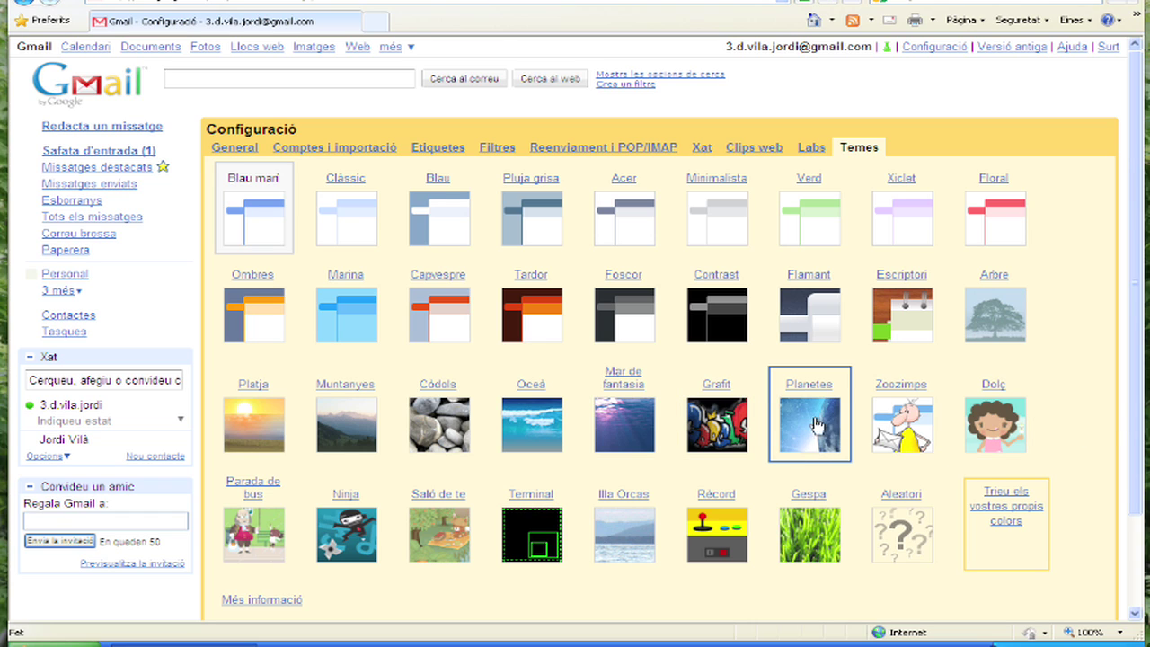
click(904, 329)
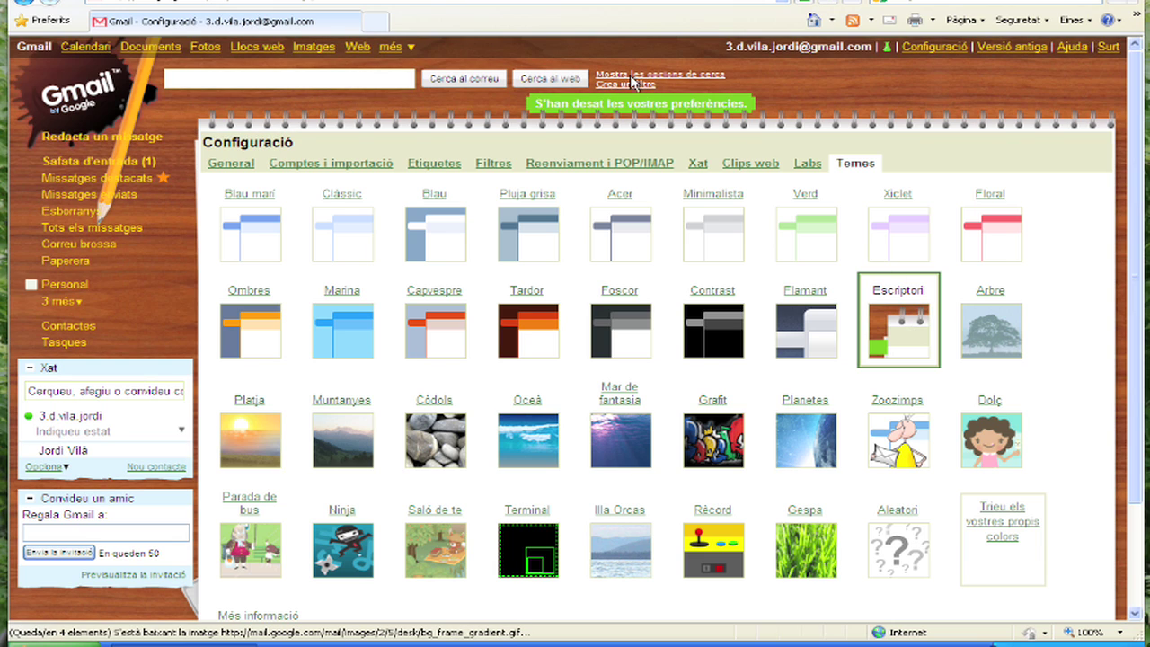
click(813, 256)
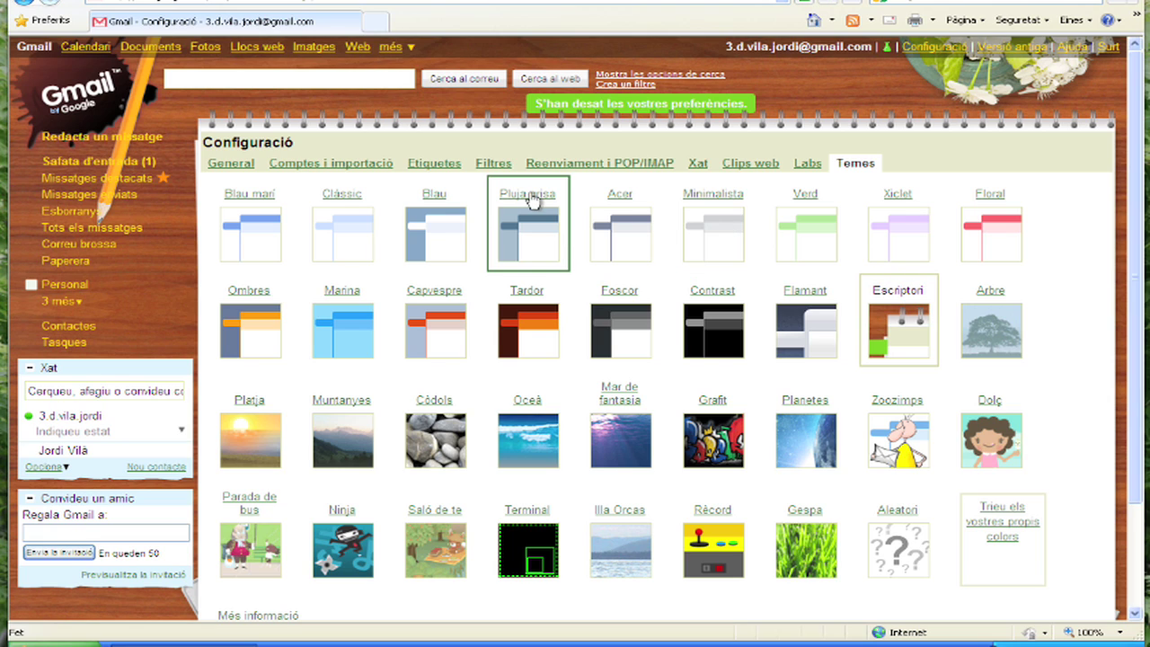
click(69, 165)
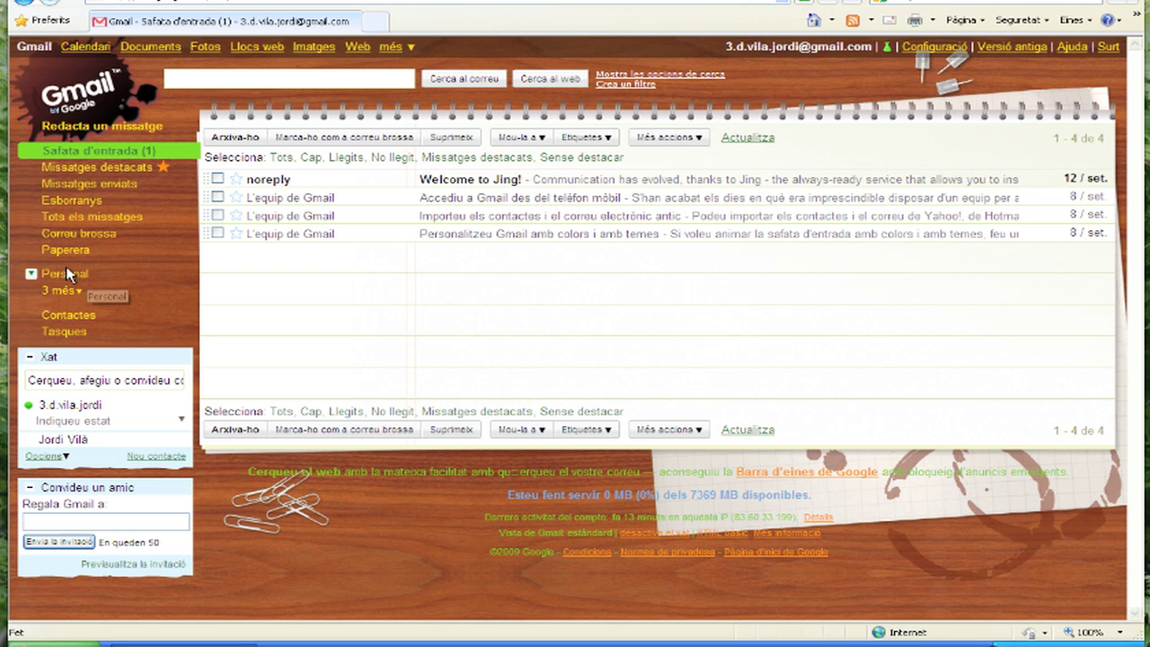
Make every label visible in the Etiquetes settings so Feina, Personal and Rebuts appear.
click(79, 291)
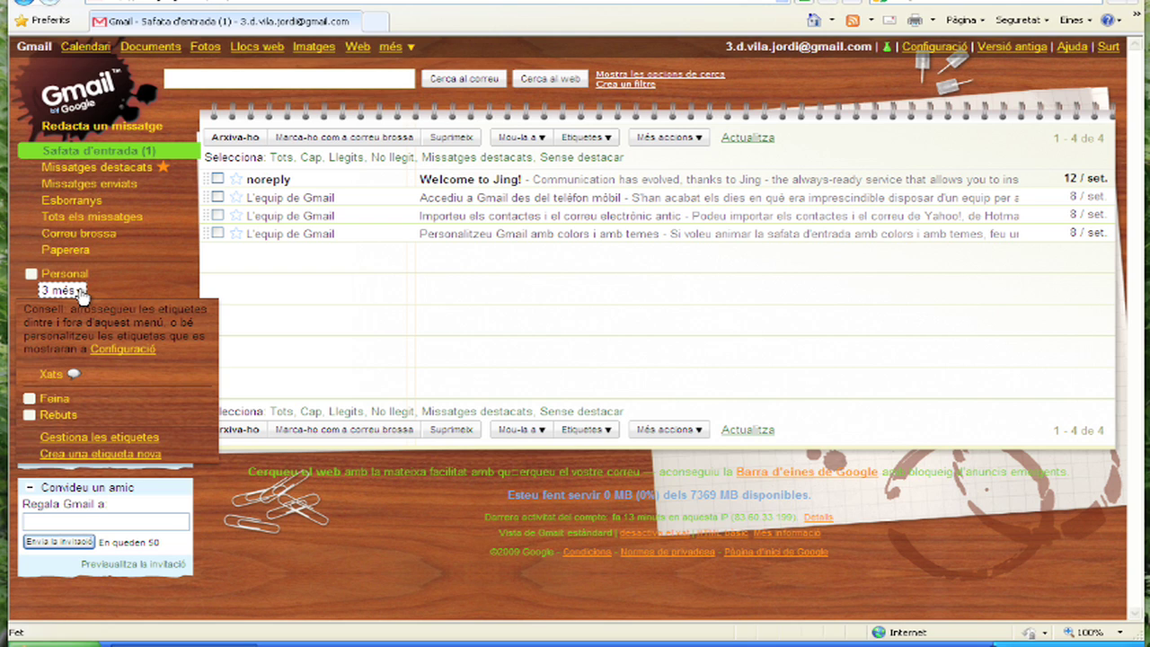
click(120, 354)
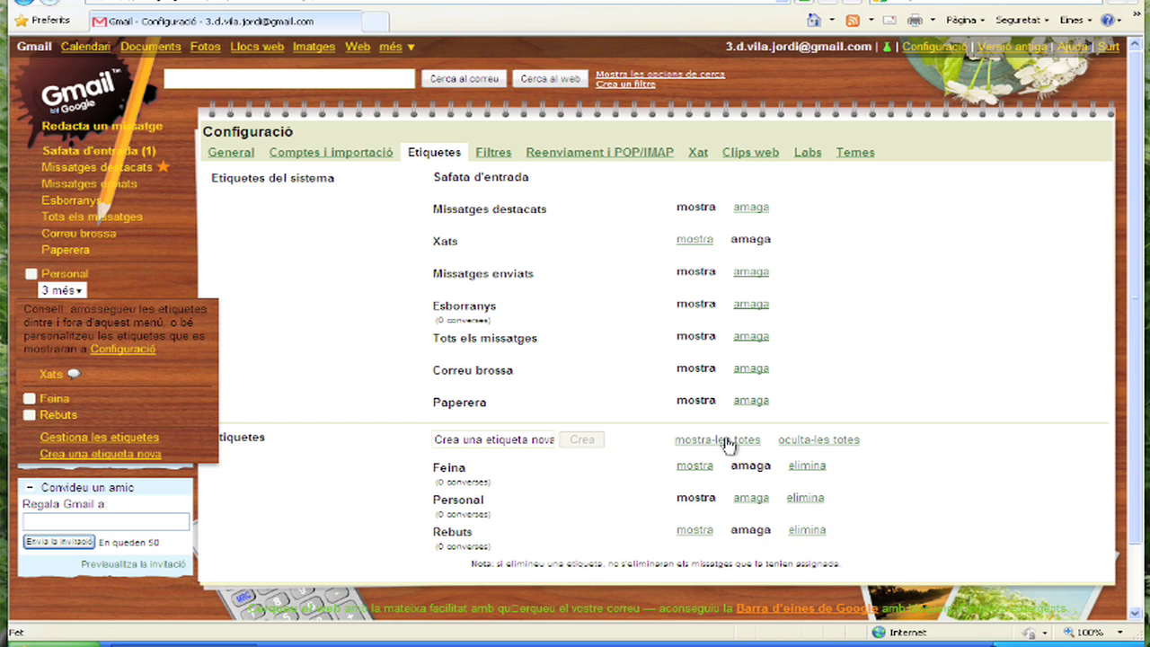
click(718, 439)
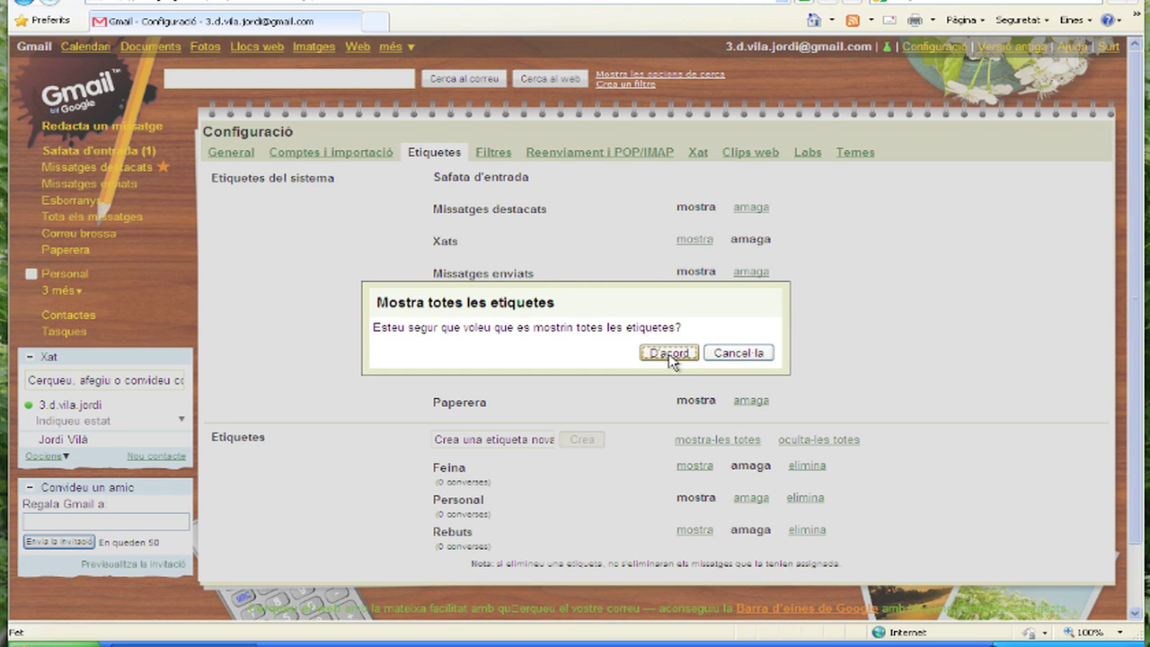
click(670, 355)
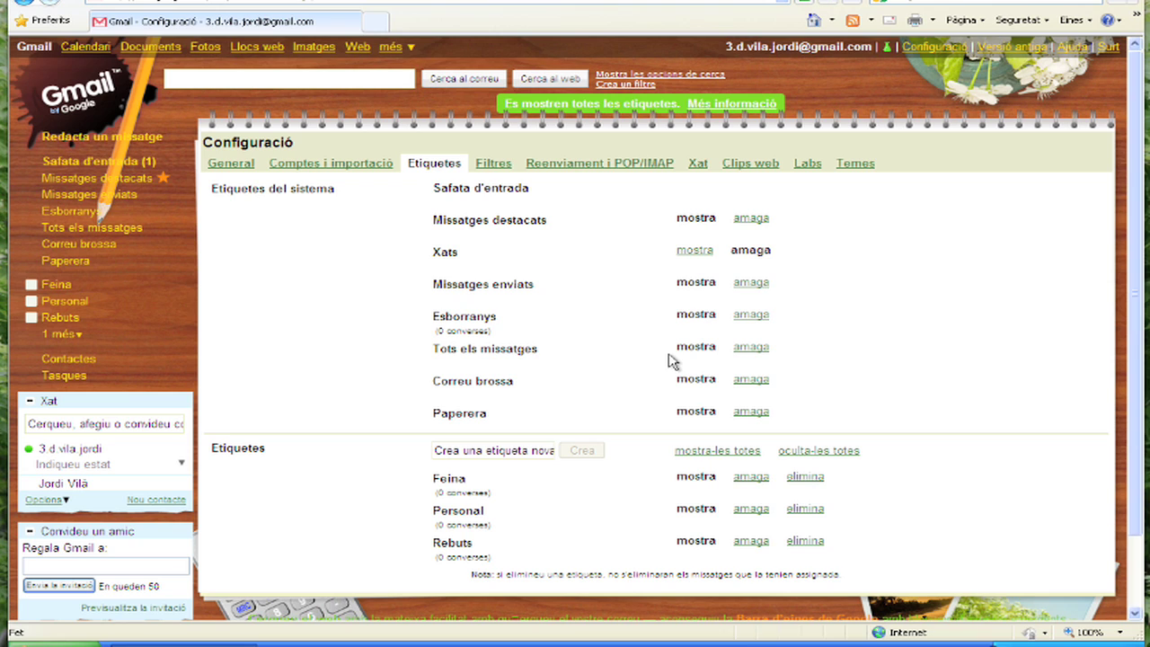
mouse_move(44, 313)
Colour the Feina label red and apply it to the 'Accediu a Gmail des del telèfon mòbil' message.
click(31, 286)
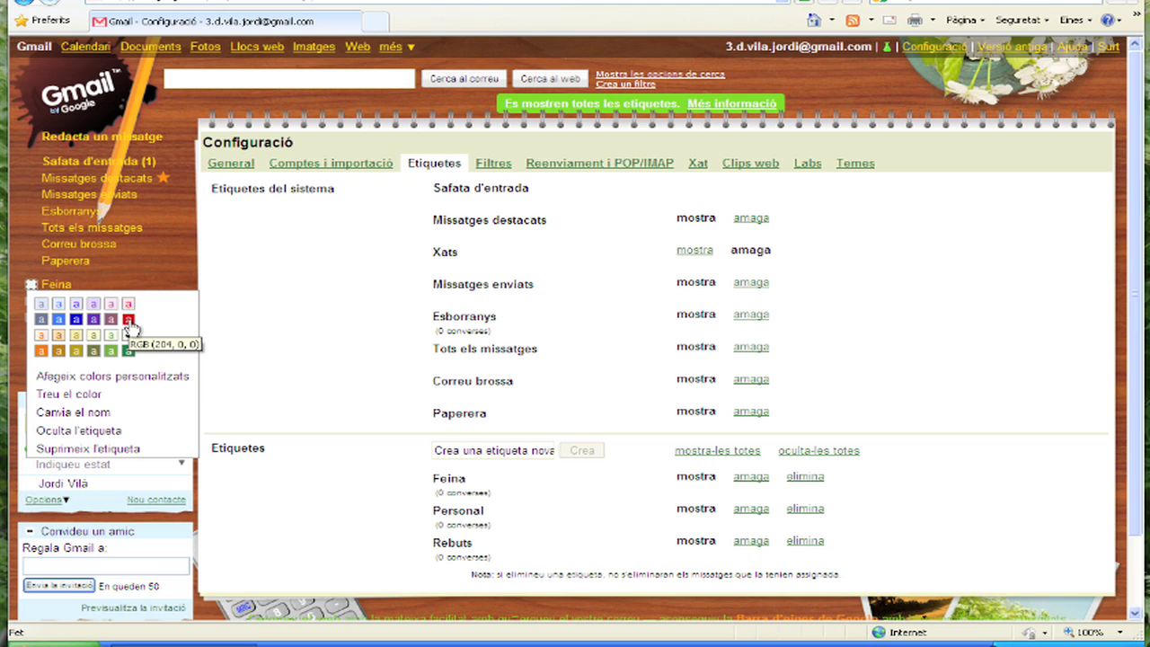
click(129, 320)
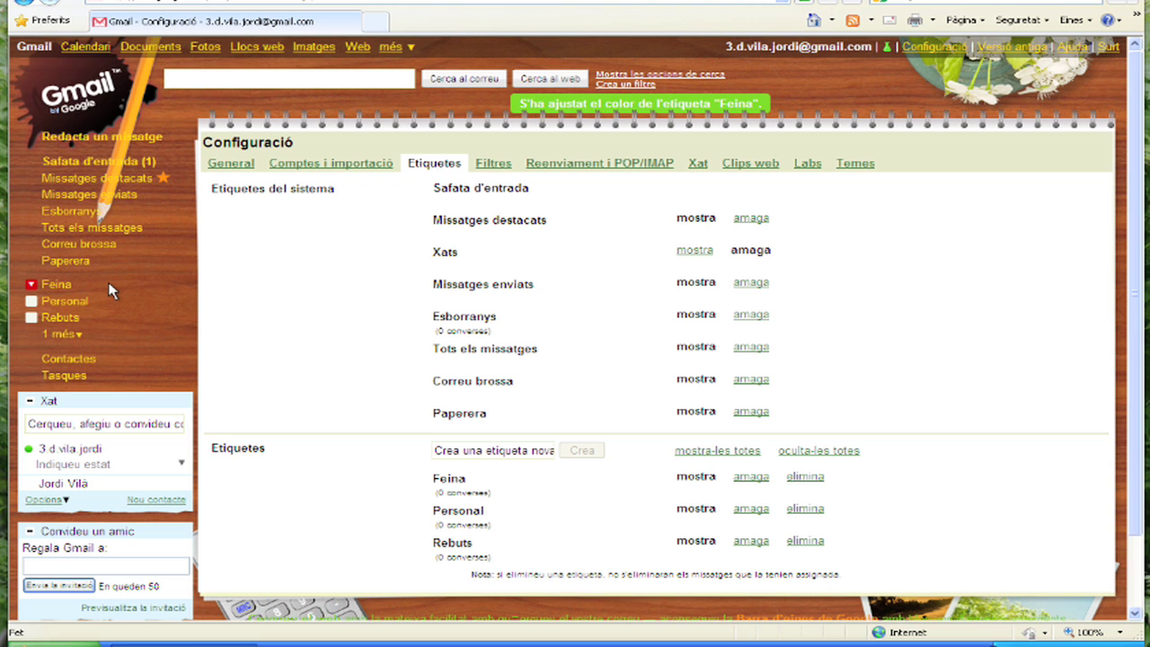
click(66, 163)
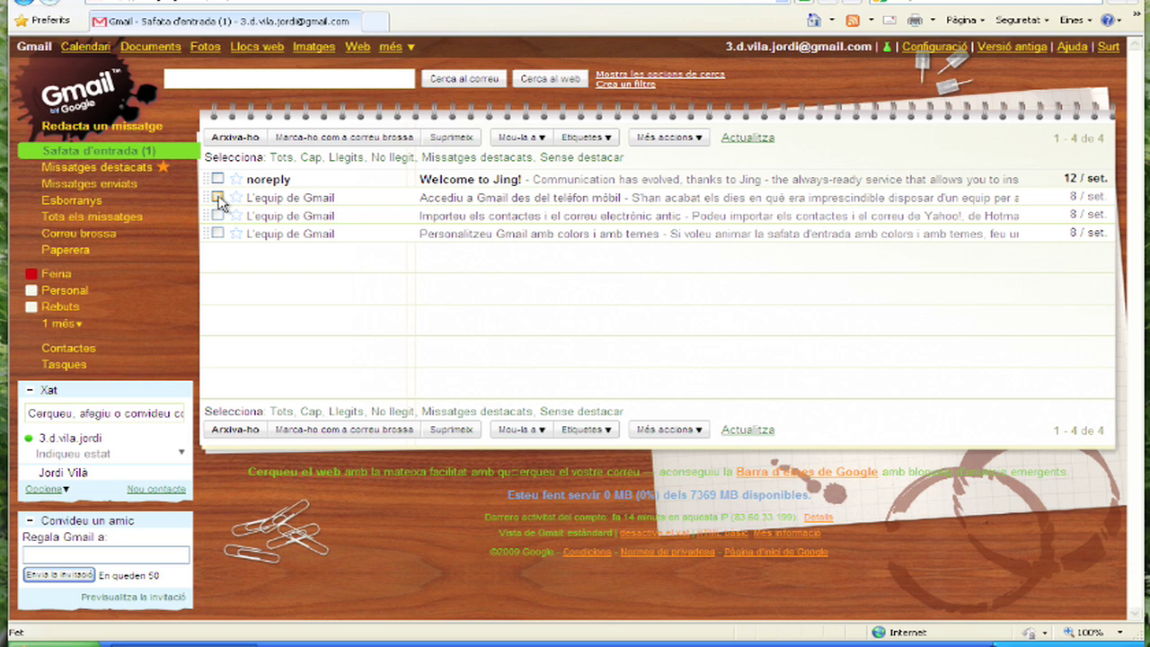
click(218, 198)
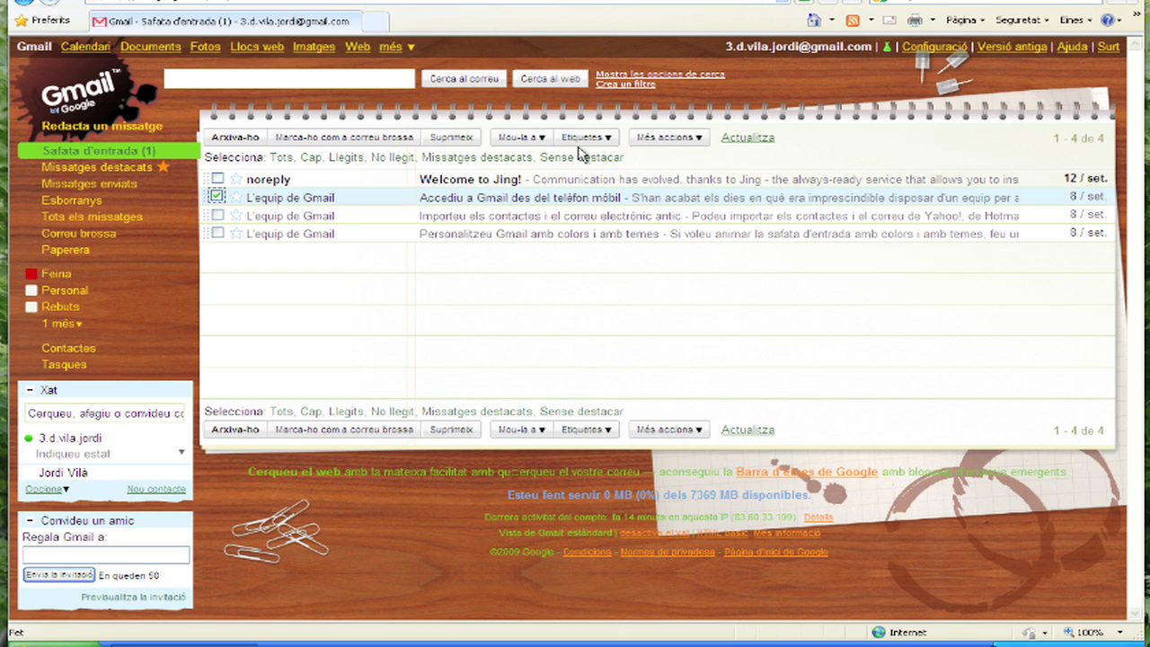
click(608, 140)
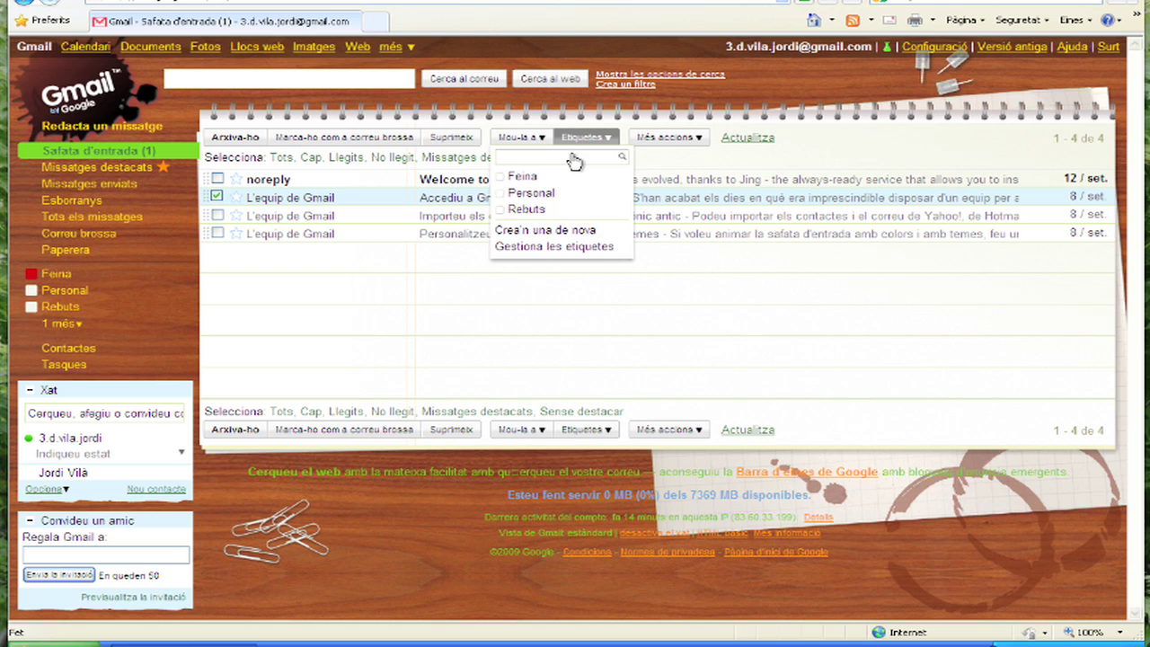
click(525, 178)
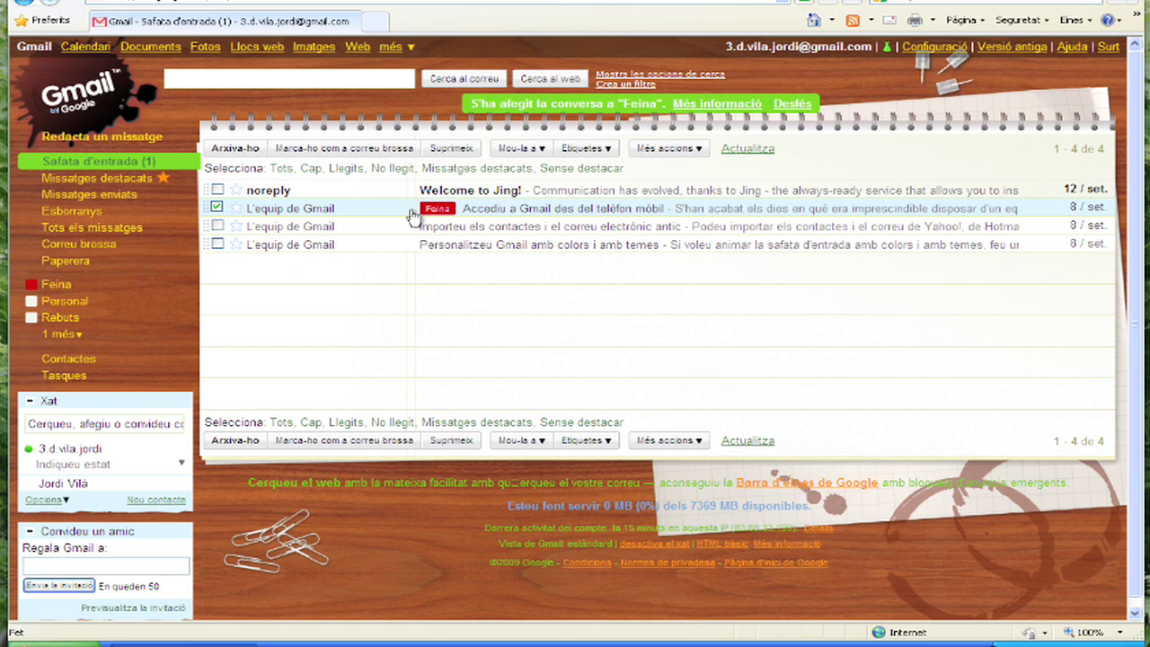